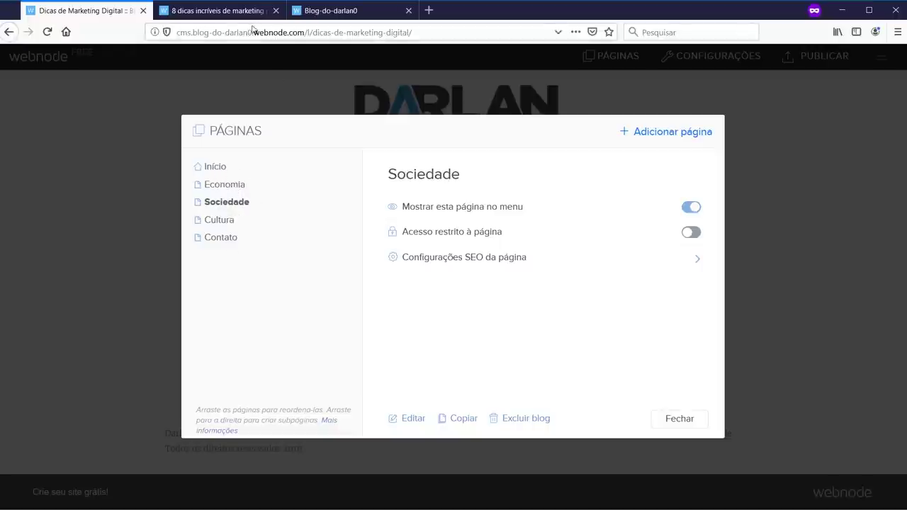
Step: Compare the page list with the published blog's menu and rename the Economia page to "Redes Sociais"
key(ctrl+Tab)
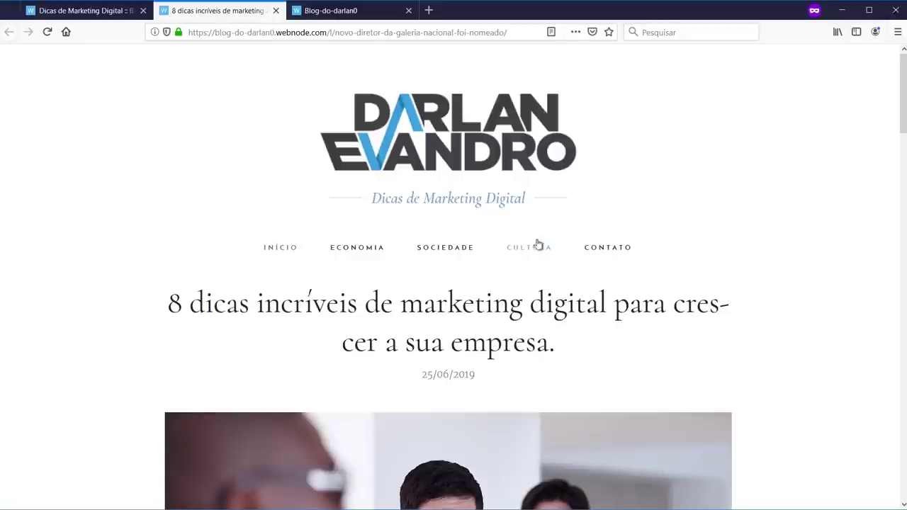
key(ctrl+shift+Tab)
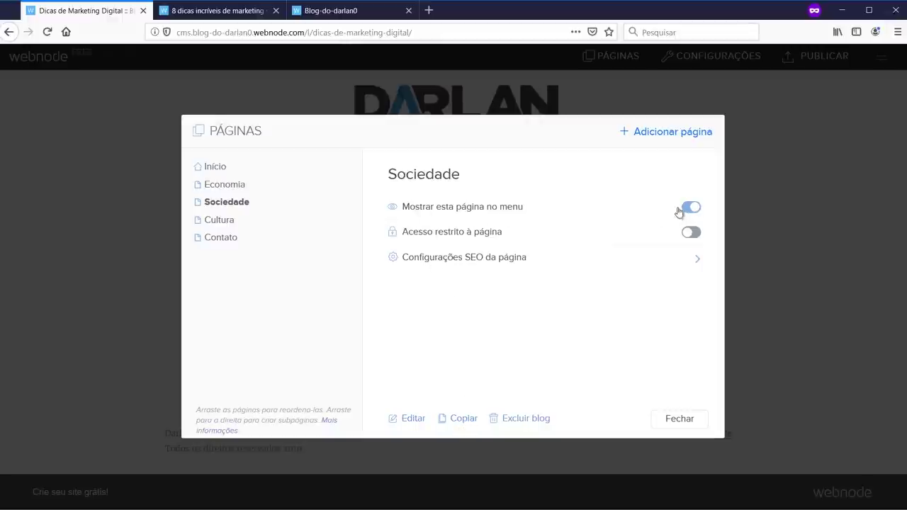
click(216, 11)
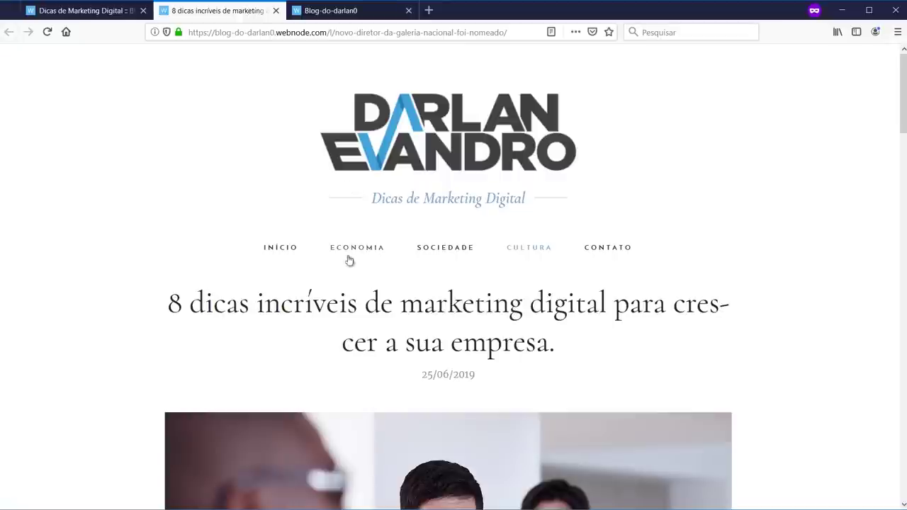
click(116, 12)
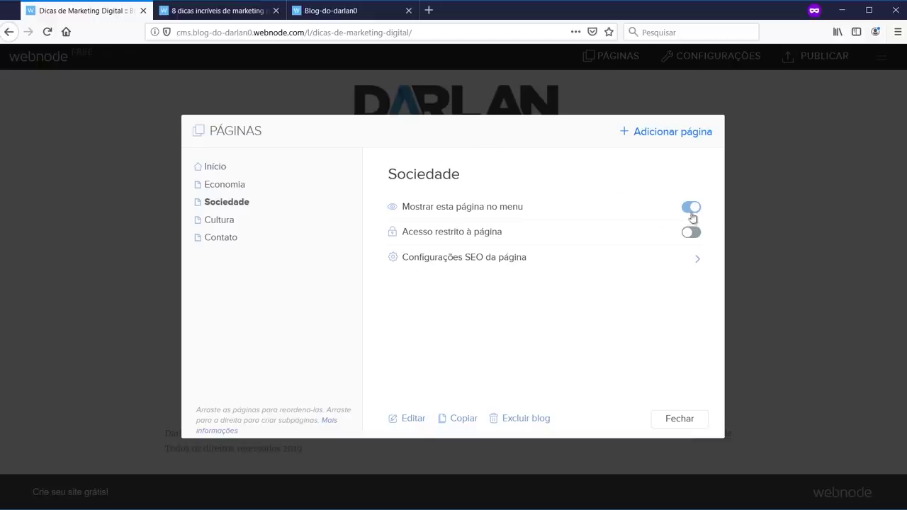
click(240, 185)
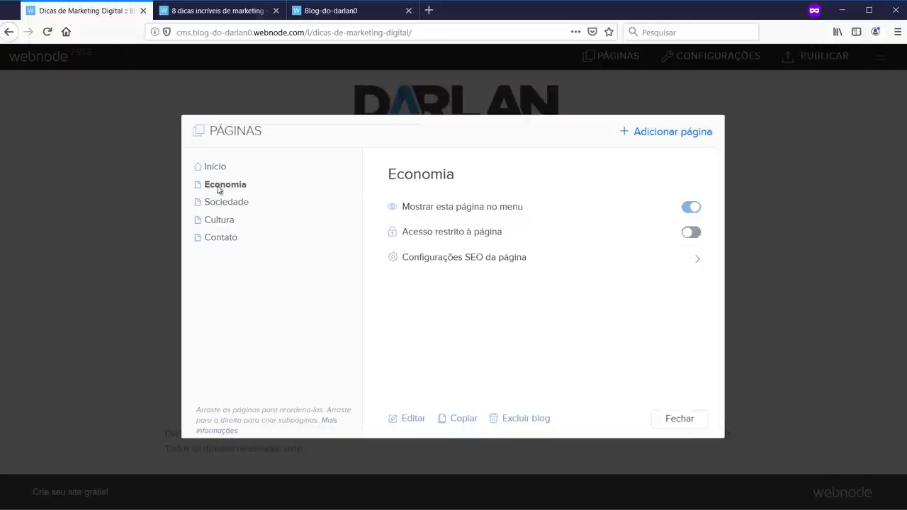
double_click(439, 175)
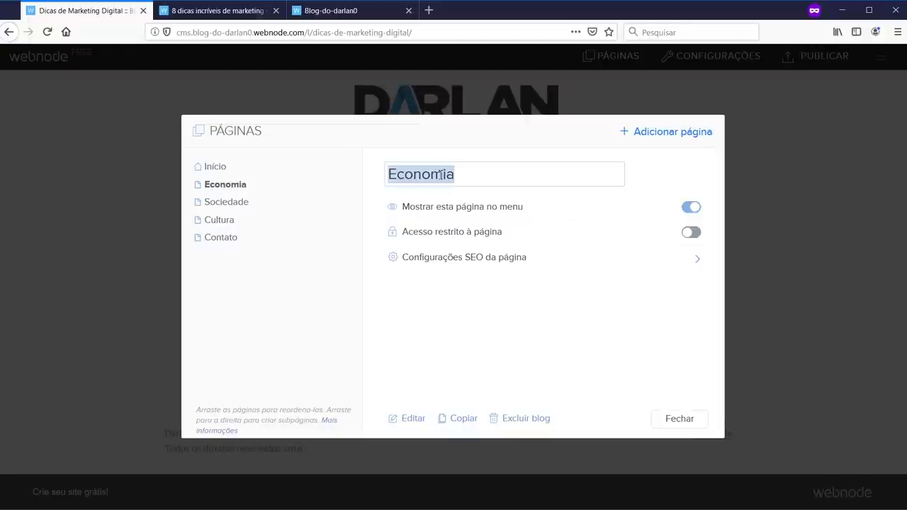
text(Redes S)
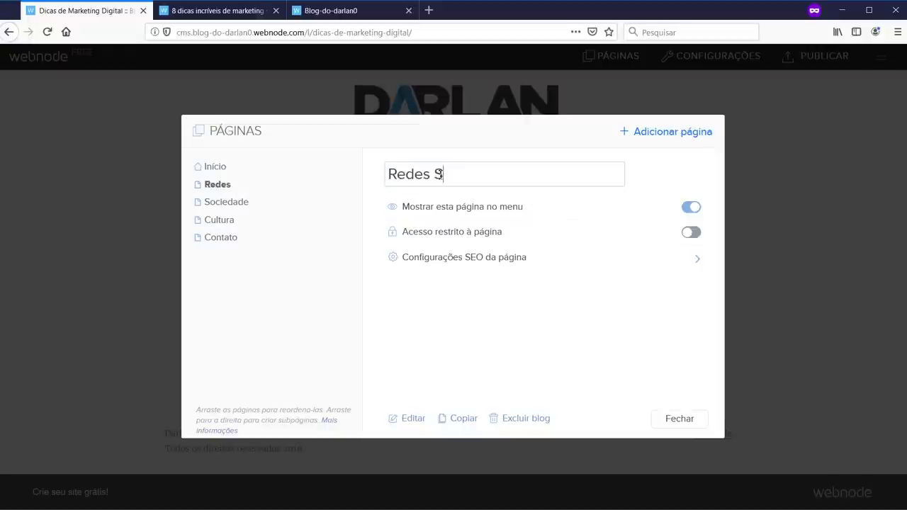
text(ociais)
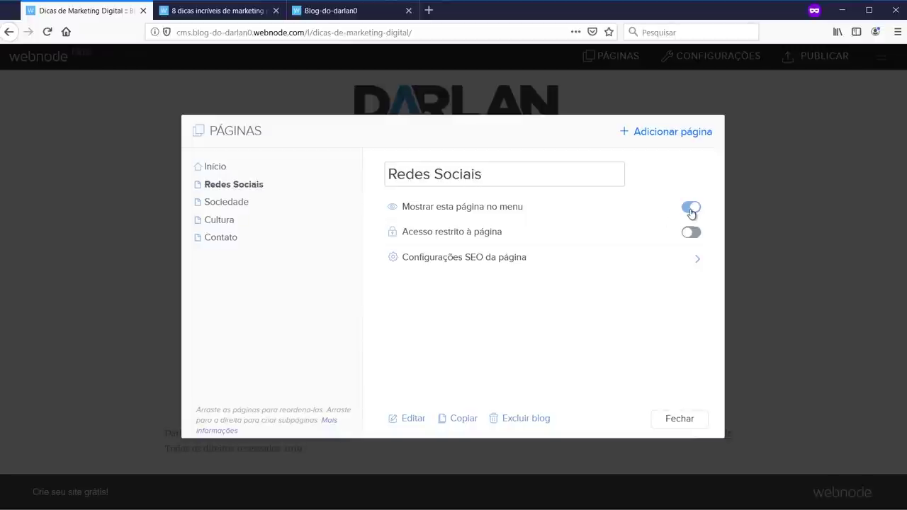
Step: Look through the SEO settings of the Redes Sociais page, including title, URL, meta tags and custom HTML fields
click(503, 262)
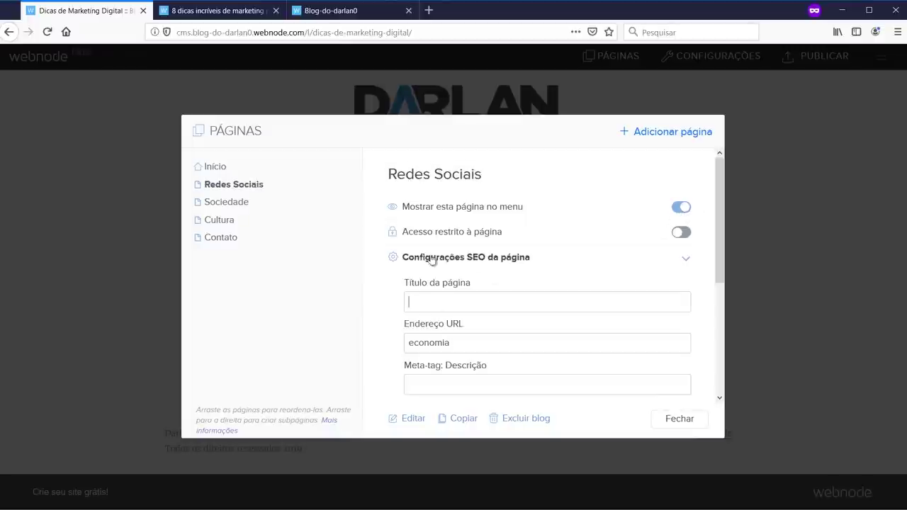
scroll(475, 273, down, 2)
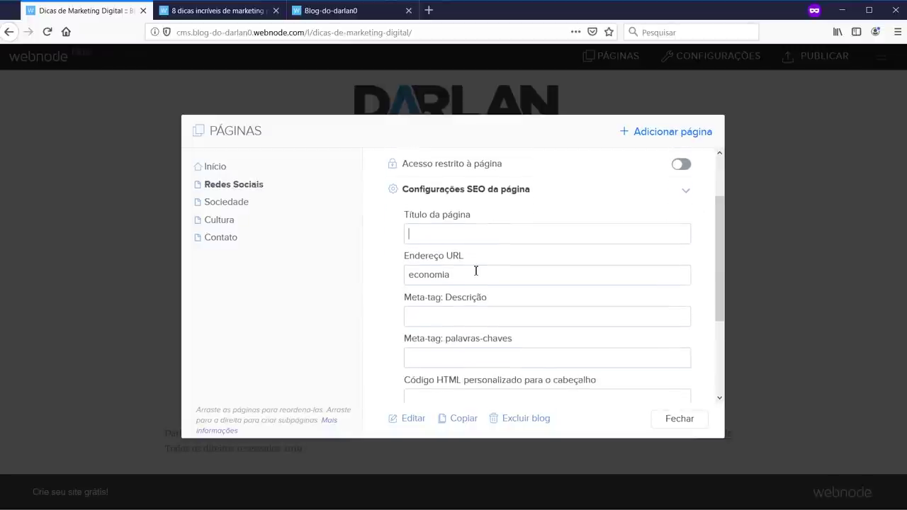
scroll(441, 236, down, 2)
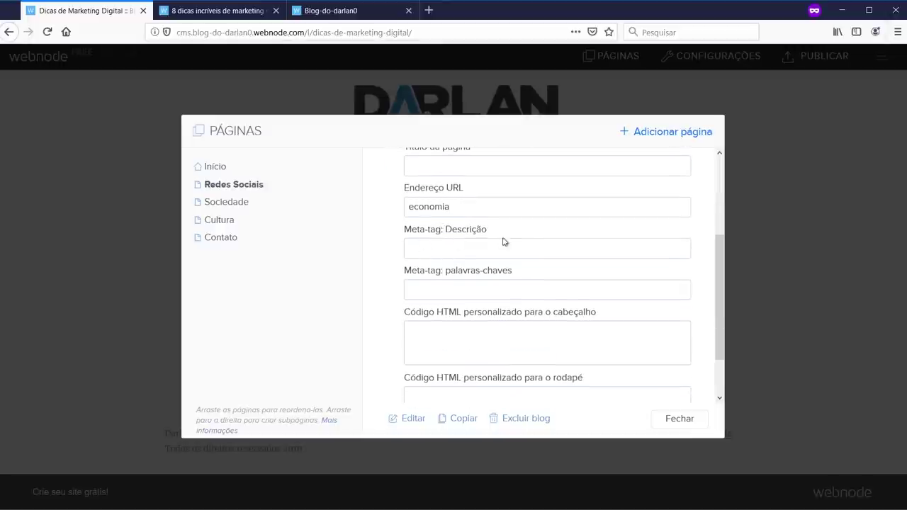
scroll(491, 333, down, 2)
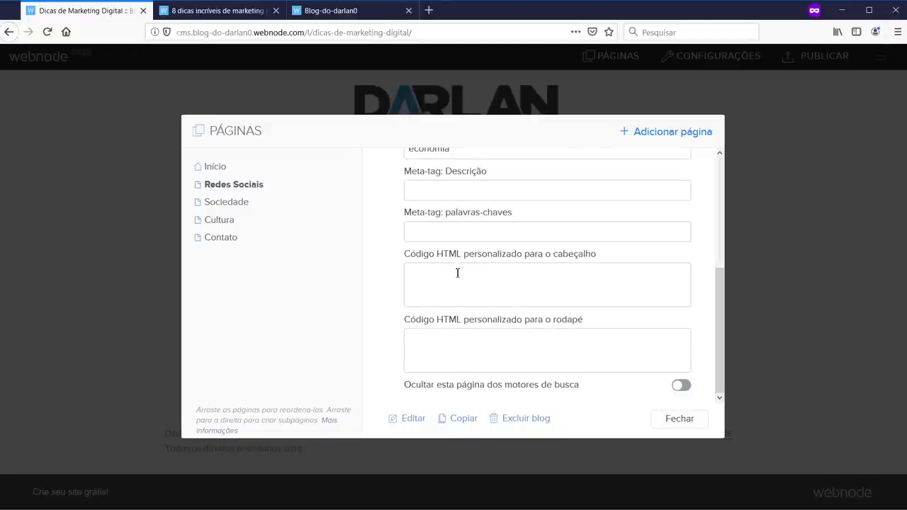
scroll(502, 296, up, 6)
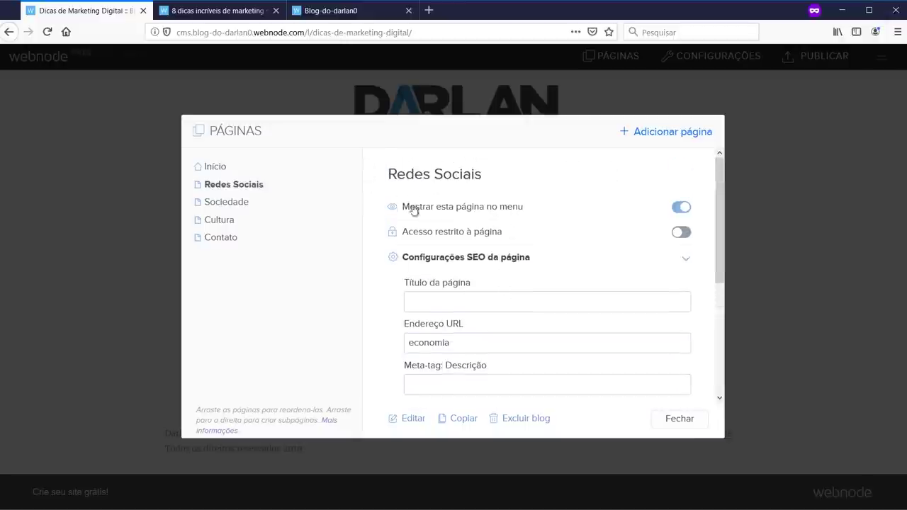
Step: Open the Redes Sociais page for editing and replace its Economia heading with "Redes Sociais"
click(413, 419)
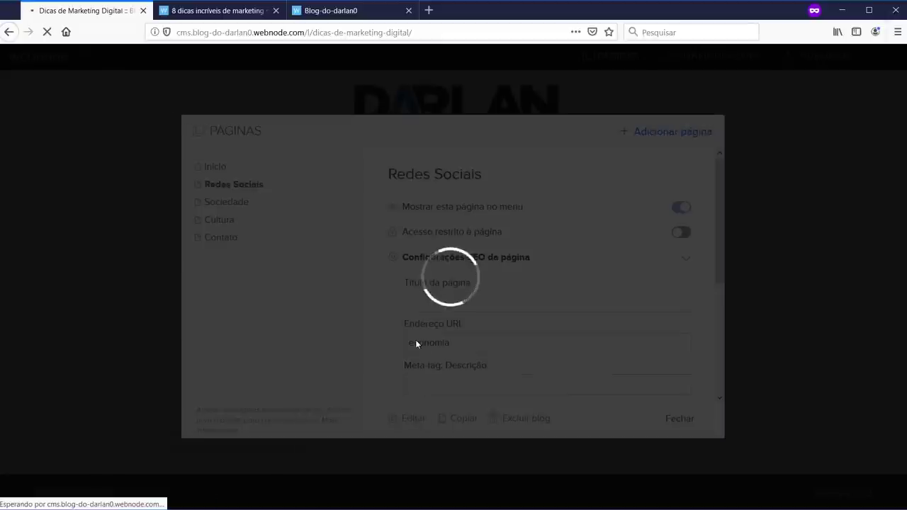
scroll(84, 274, up, 2)
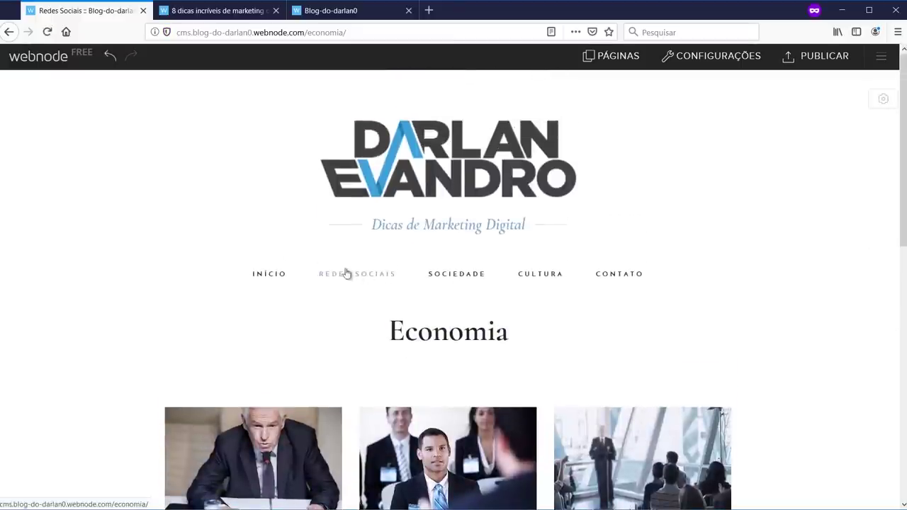
click(416, 332)
double_click(406, 333)
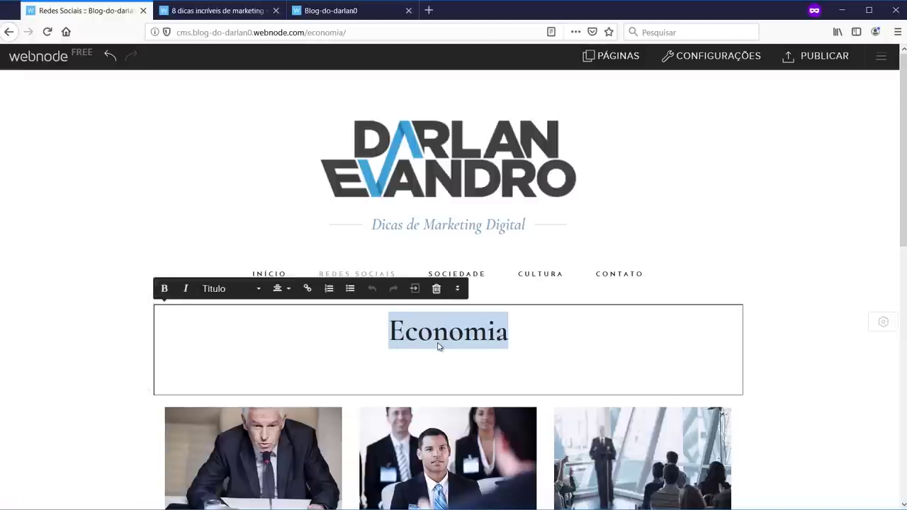
text(Redes Sociais)
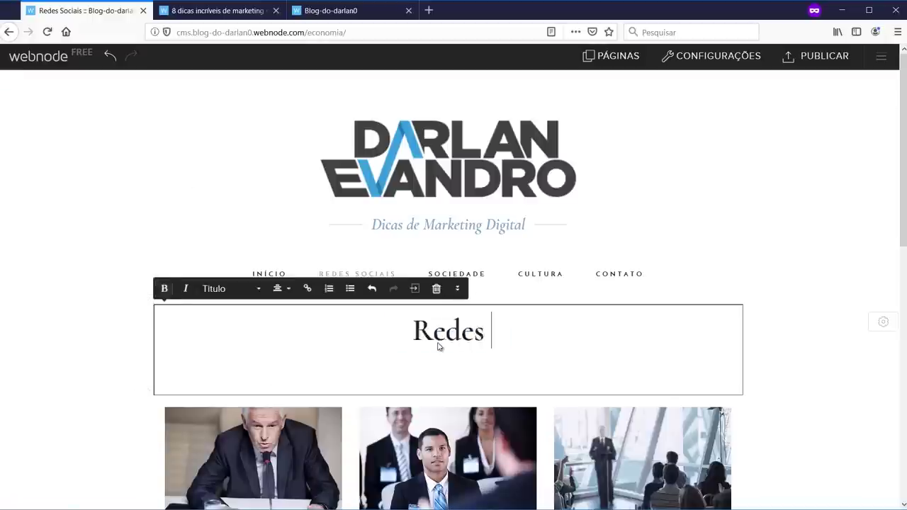
Step: Examine the posts listed on the Redes Sociais page and the last part of its web address
scroll(437, 347, down, 4)
scroll(418, 213, up, 2)
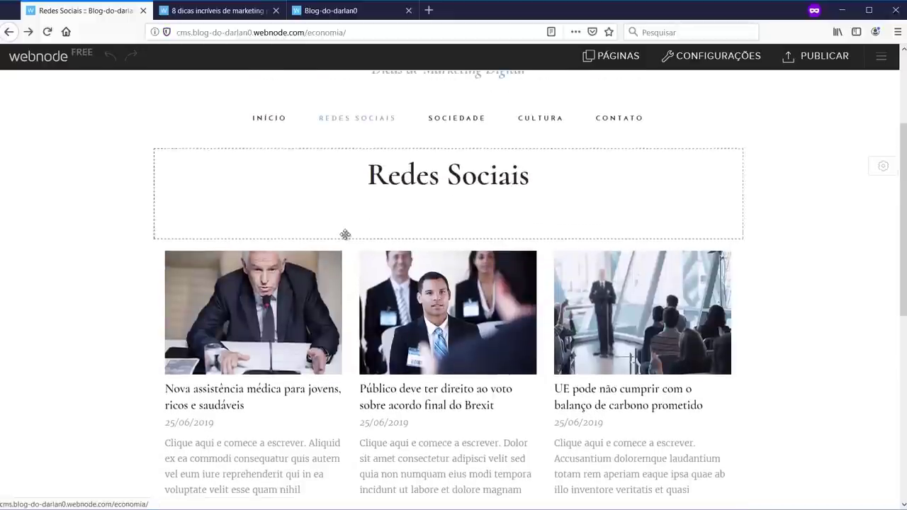
scroll(346, 223, down, 2)
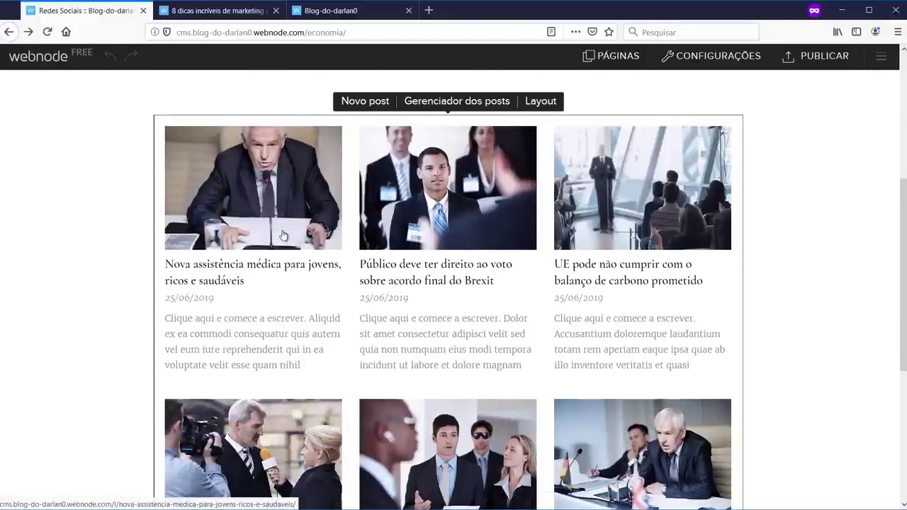
scroll(343, 221, up, 5)
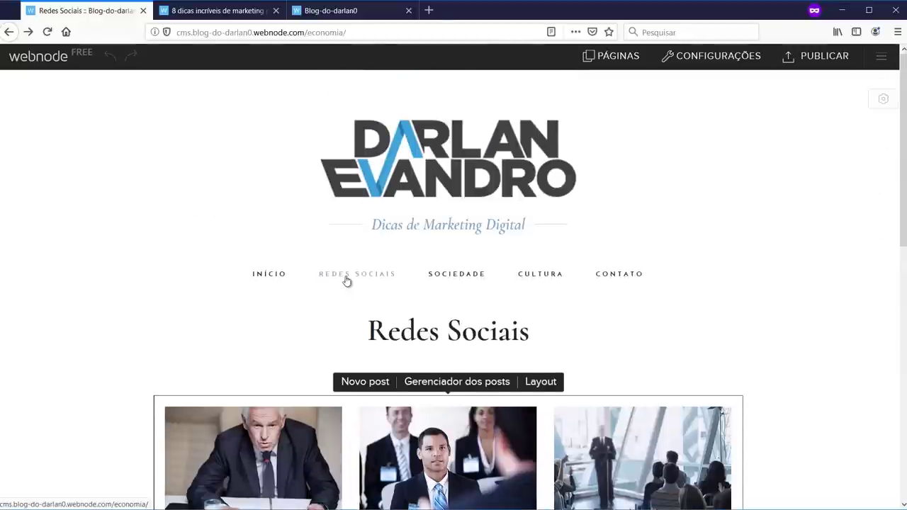
drag(307, 33, 369, 35)
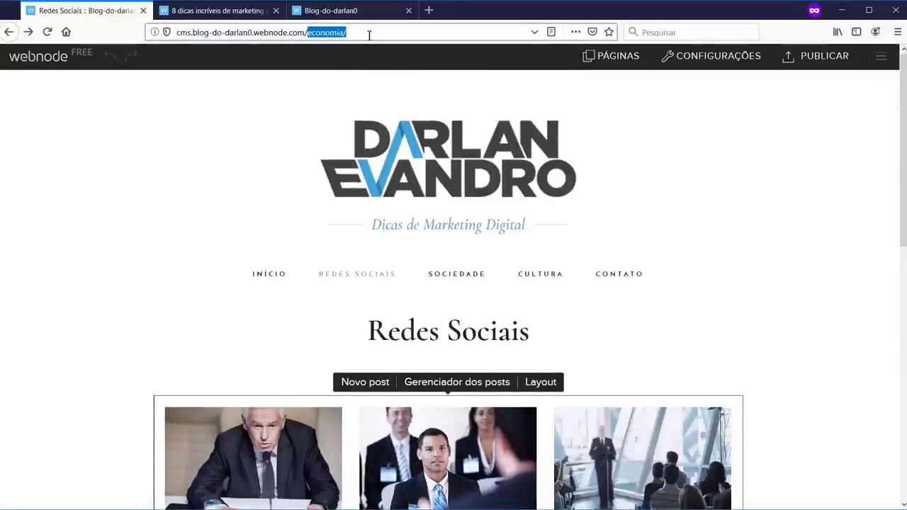
click(121, 299)
scroll(141, 293, down, 6)
scroll(312, 260, up, 4)
Step: Open the post manager for Redes Sociais and go through the posts in its list
click(474, 197)
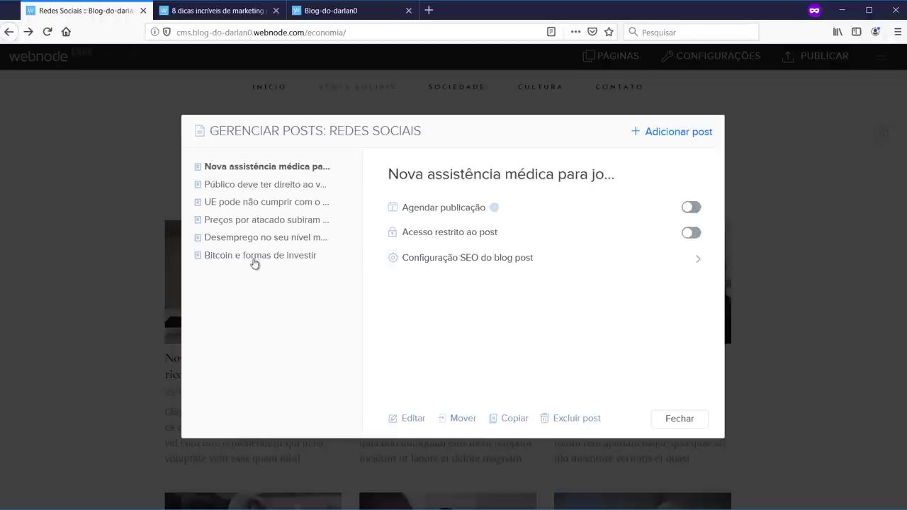
click(254, 257)
click(255, 239)
click(258, 221)
click(260, 204)
click(265, 186)
click(268, 168)
Step: Move the post "Público deve ter direito ao voto sobre acordo final do Brexit" to the Redes Sociais category and close the post manager
click(271, 187)
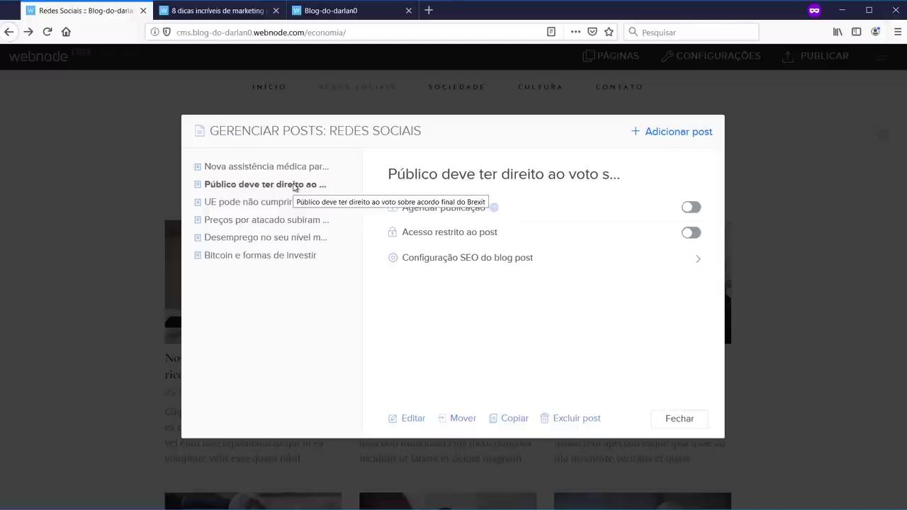
click(464, 419)
click(400, 273)
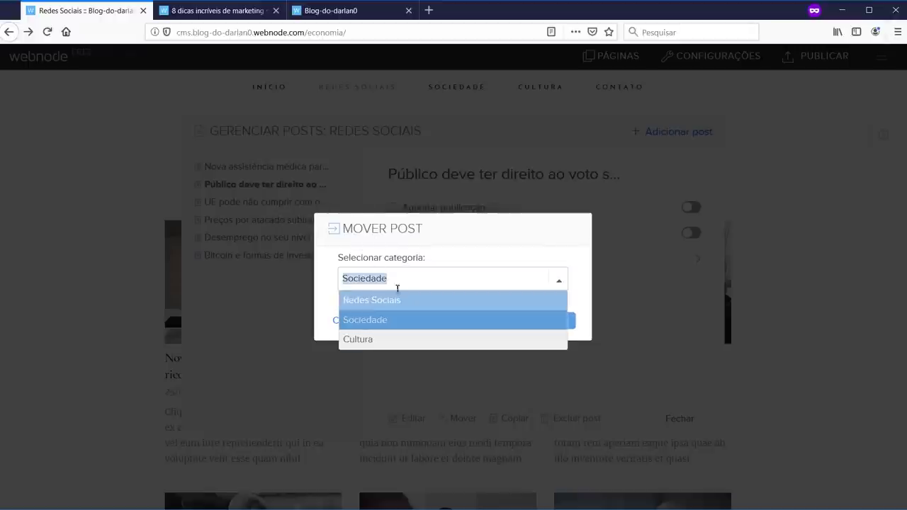
click(377, 299)
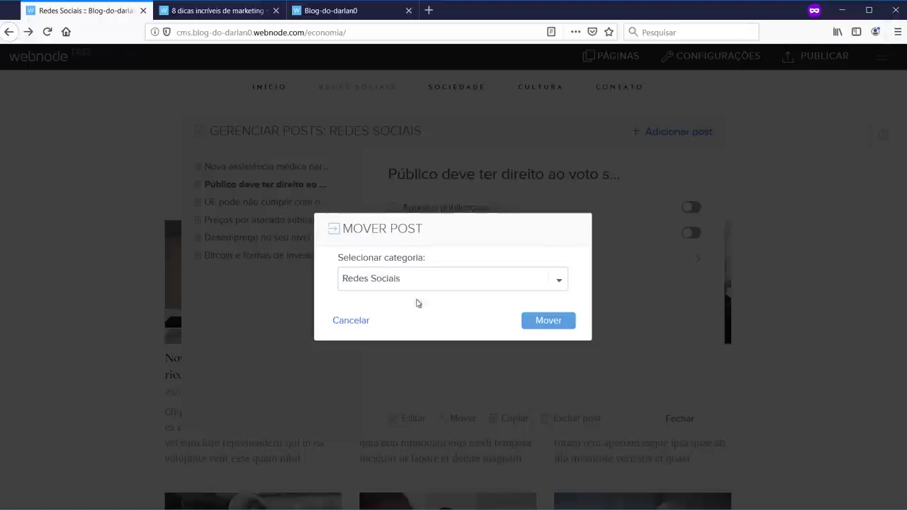
click(547, 323)
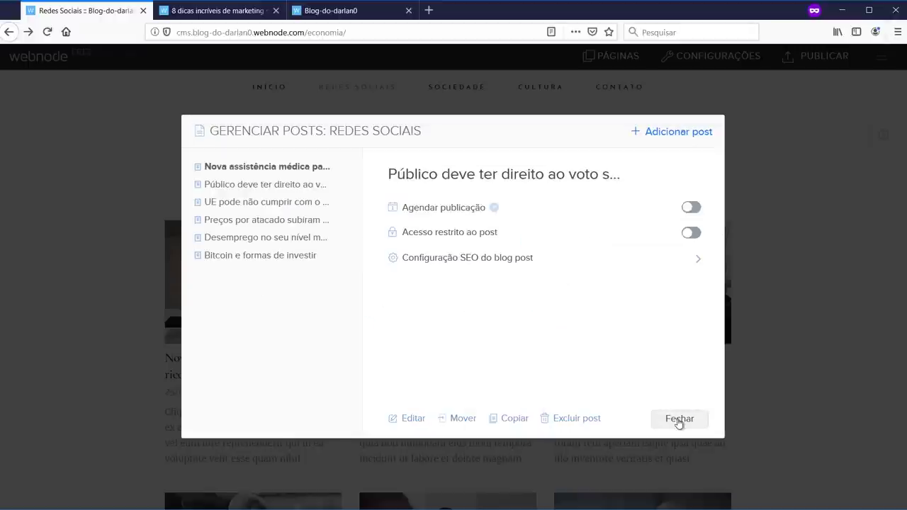
click(679, 419)
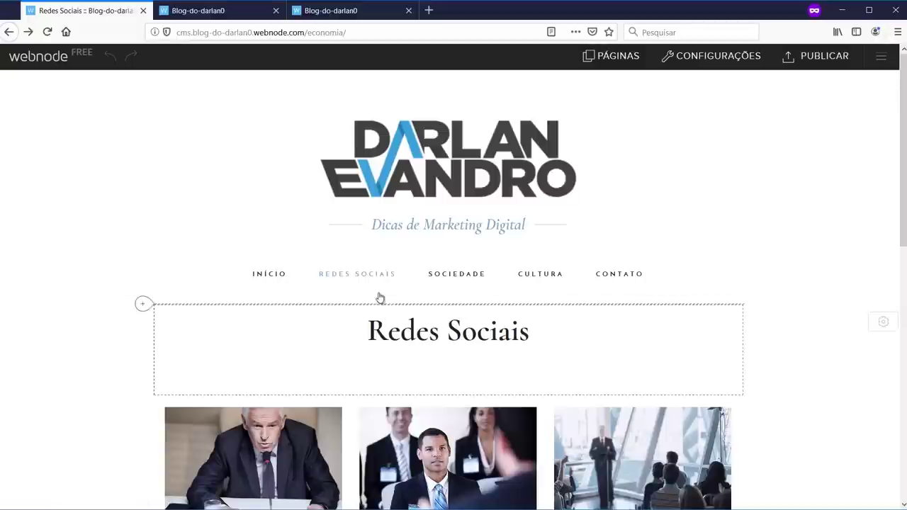
Step: Set the Redes Sociais page's URL to "redes-sociais" in its SEO settings and check the page's new address
mouse_move(359, 32)
mouse_down()
mouse_move(313, 36)
mouse_move(347, 32)
mouse_up()
key(End)
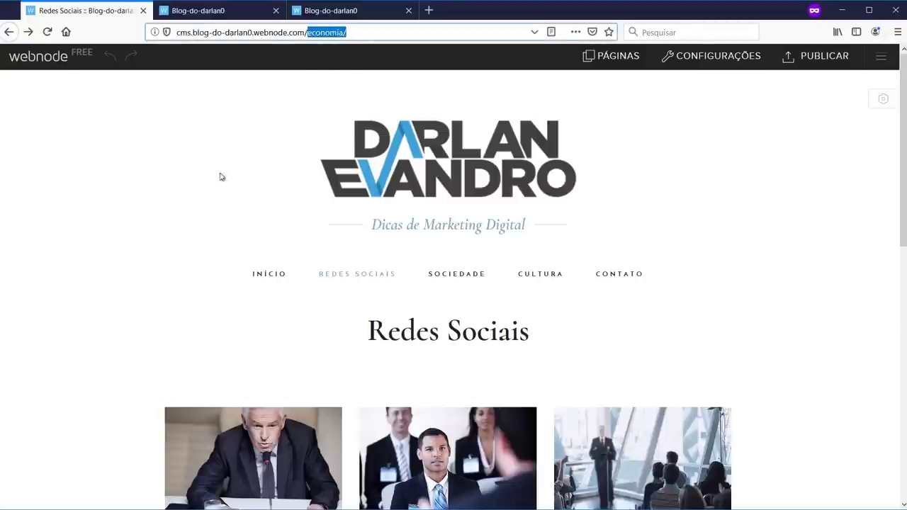
click(184, 190)
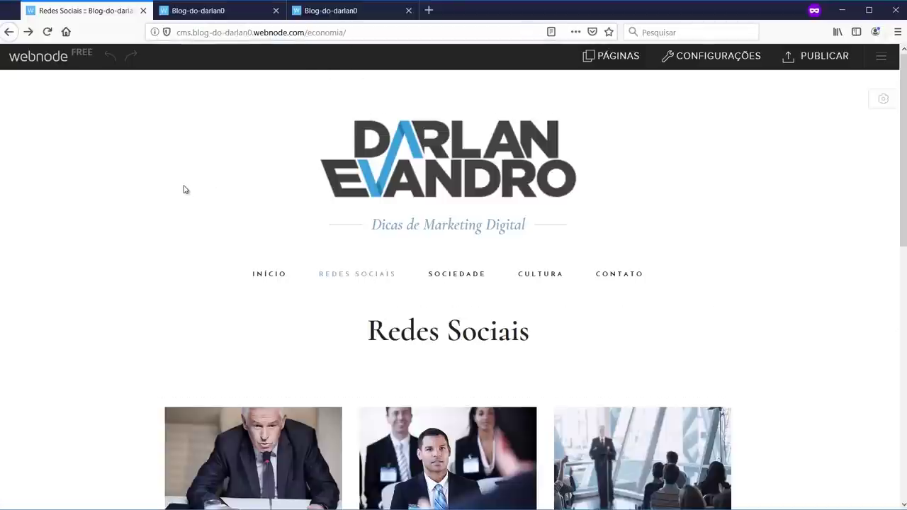
click(616, 61)
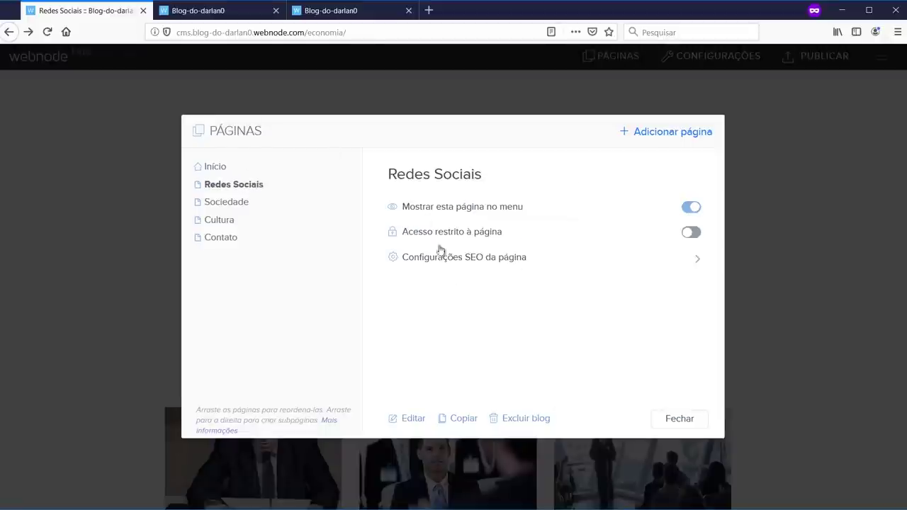
click(455, 262)
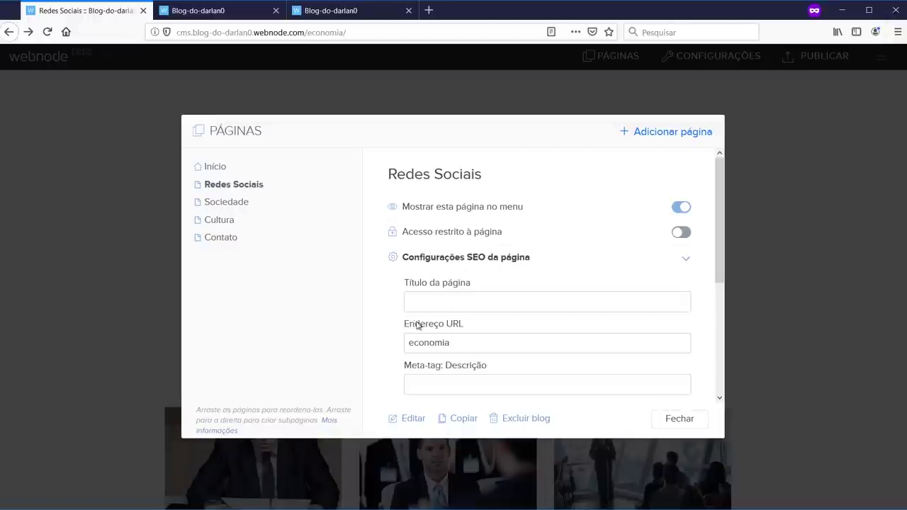
drag(284, 32, 346, 32)
click(345, 34)
drag(454, 343, 362, 344)
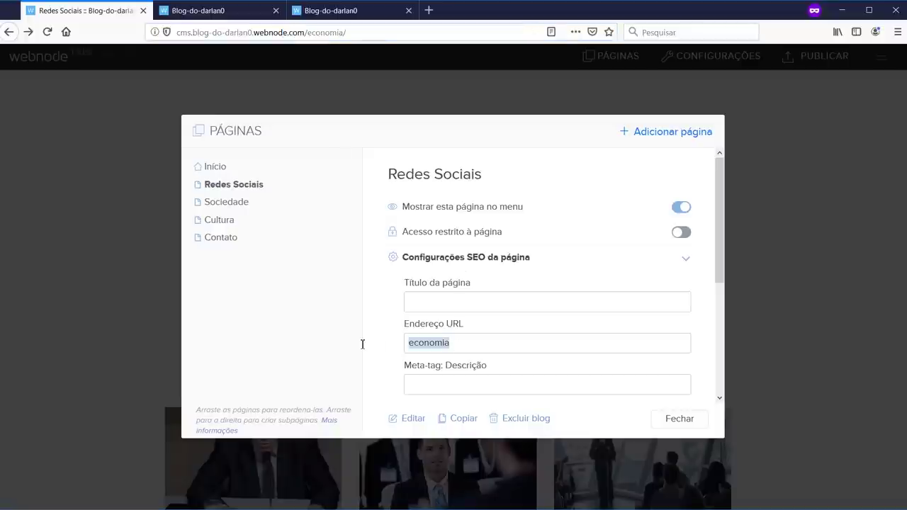
text(redes-so)
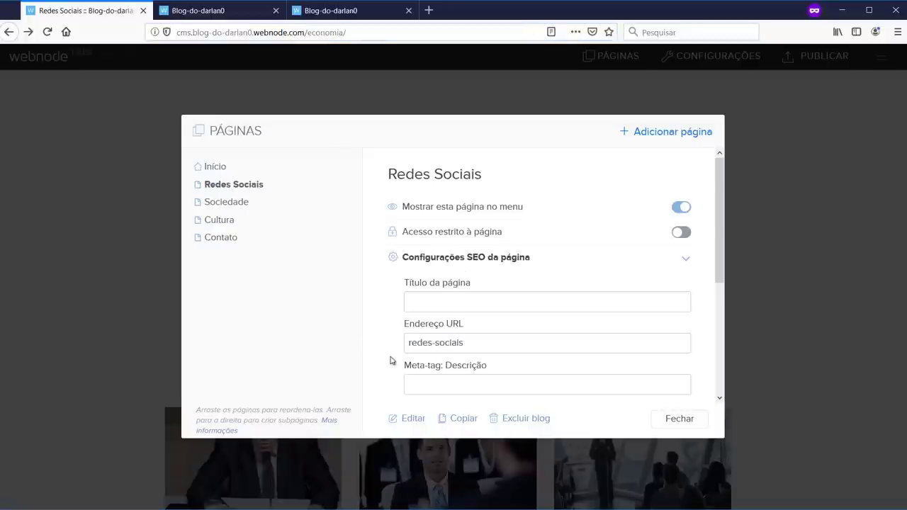
key(Return)
click(694, 423)
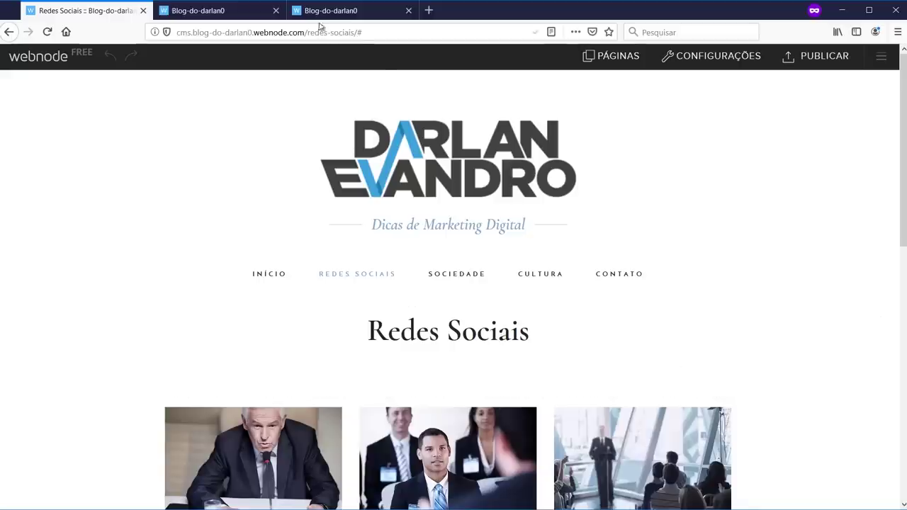
drag(309, 33, 349, 32)
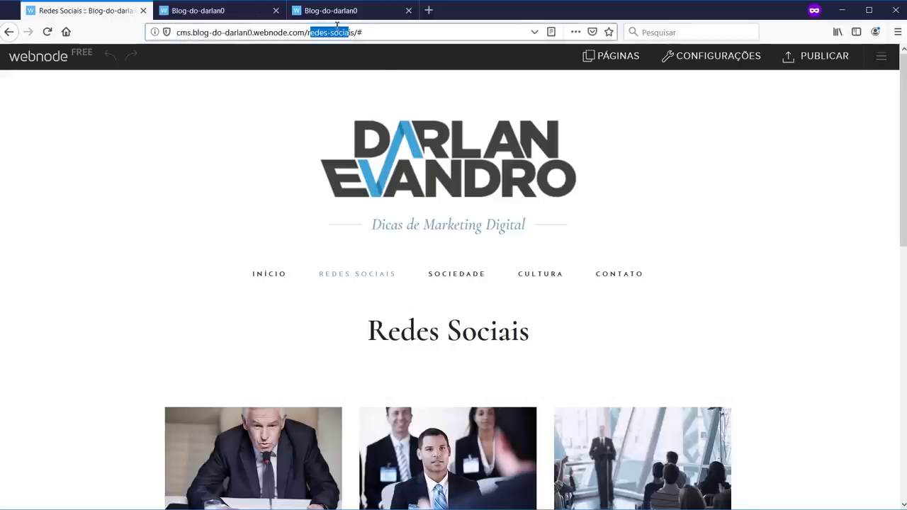
Step: Open the Contato page and look over its photo, biography text and contact details
click(125, 194)
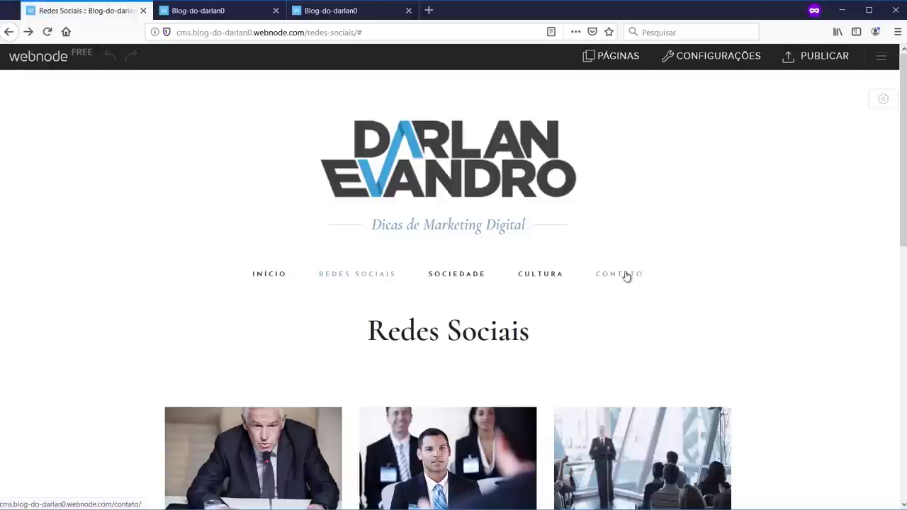
click(626, 276)
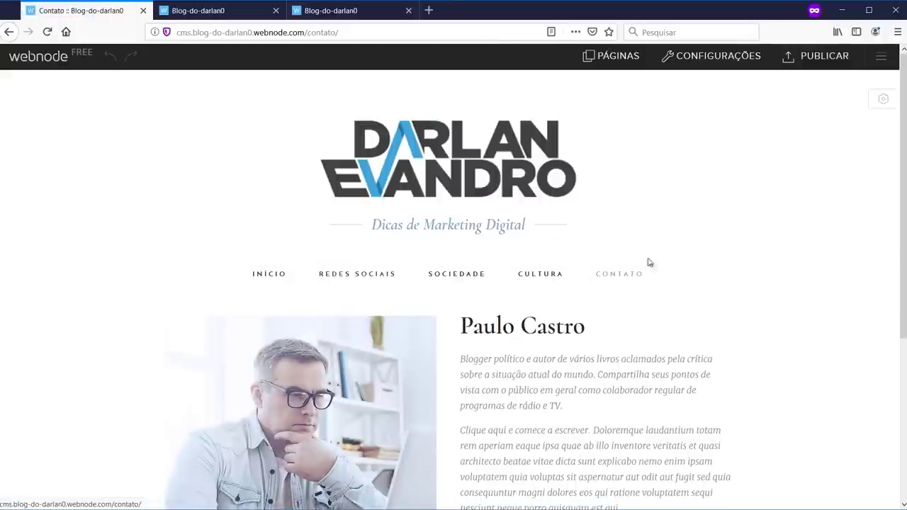
scroll(532, 253, down, 1)
scroll(536, 253, down, 1)
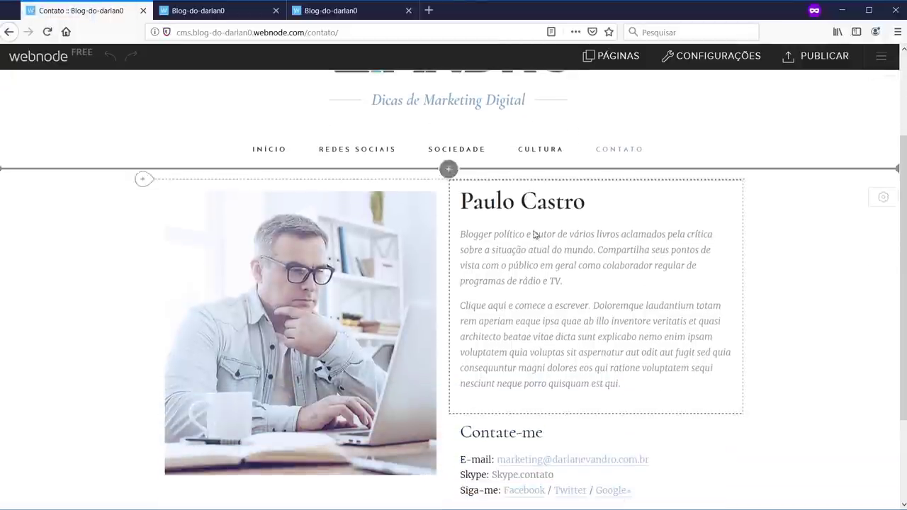
click(503, 250)
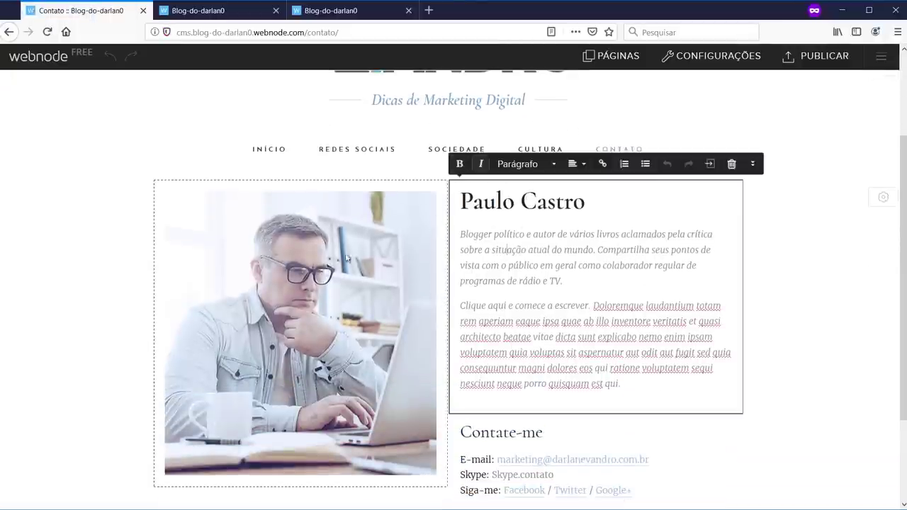
scroll(408, 288, down, 2)
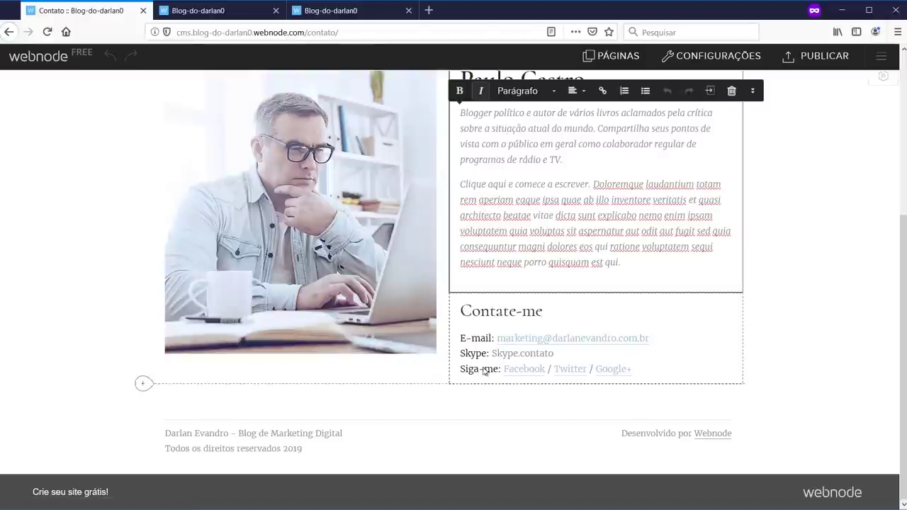
Step: Add a contact form between the biography and the Contate-me block on the Contato page and review its fields
click(617, 330)
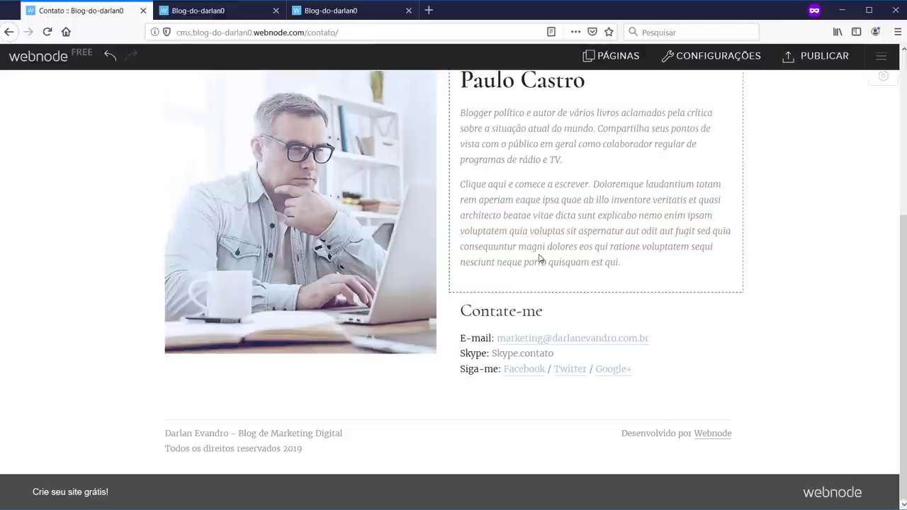
click(438, 292)
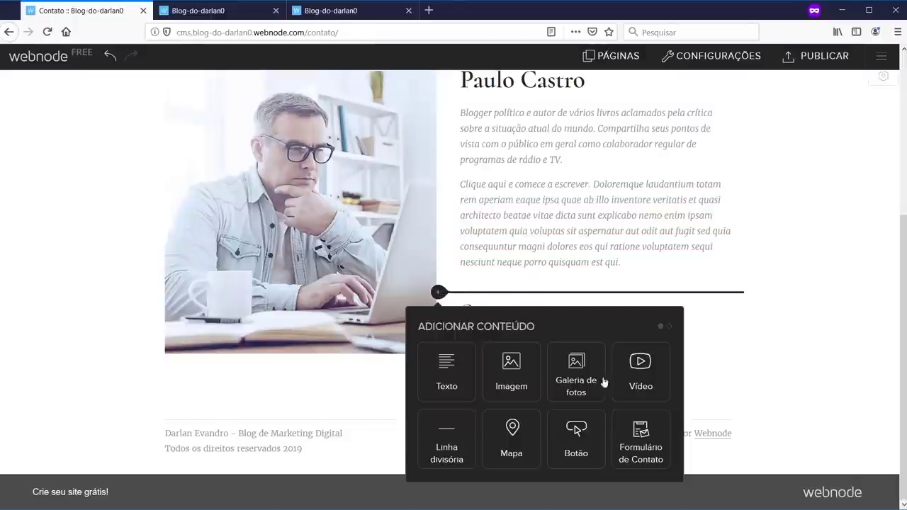
click(640, 436)
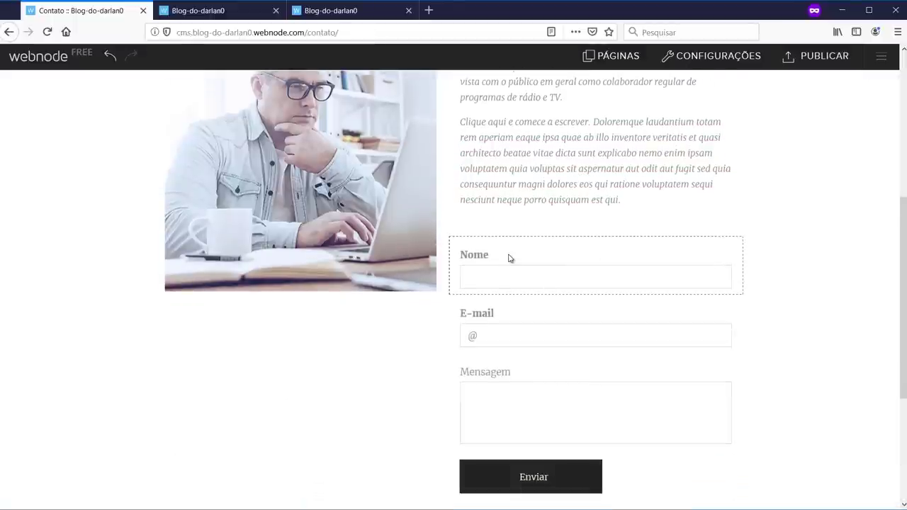
scroll(494, 233, down, 2)
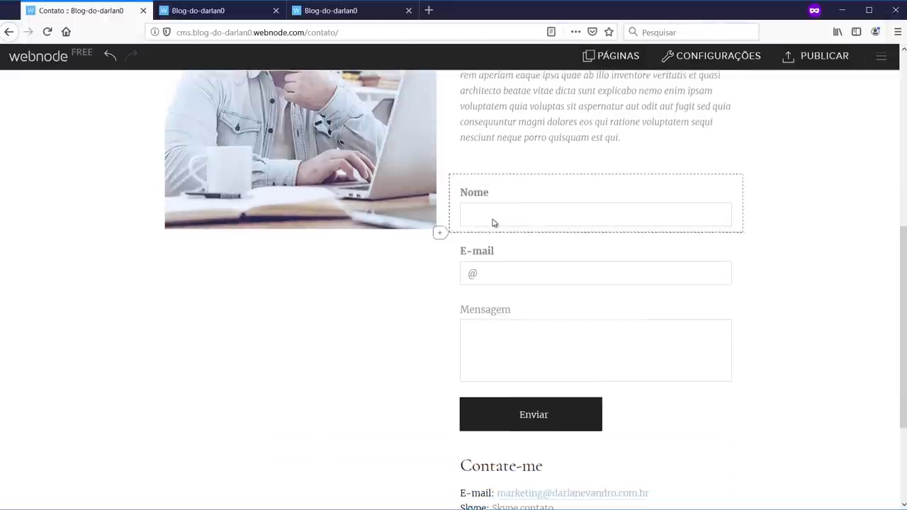
scroll(550, 354, down, 2)
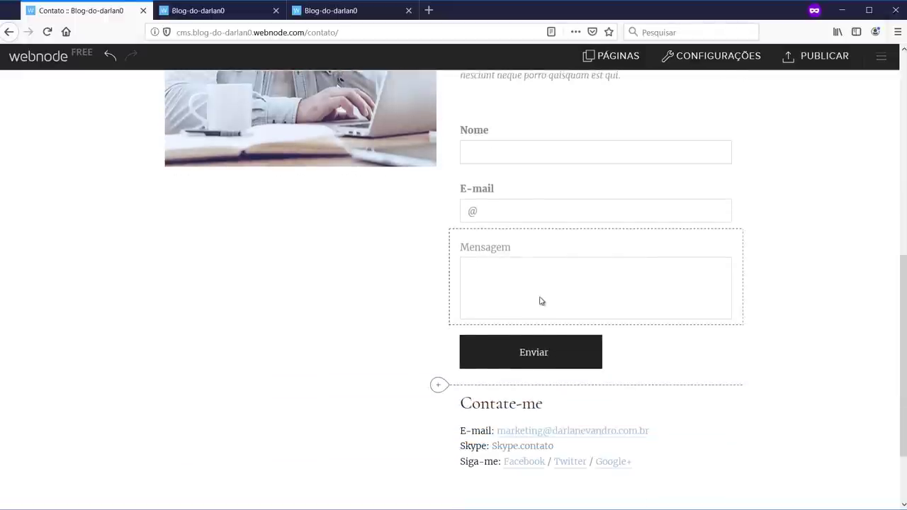
scroll(539, 299, up, 4)
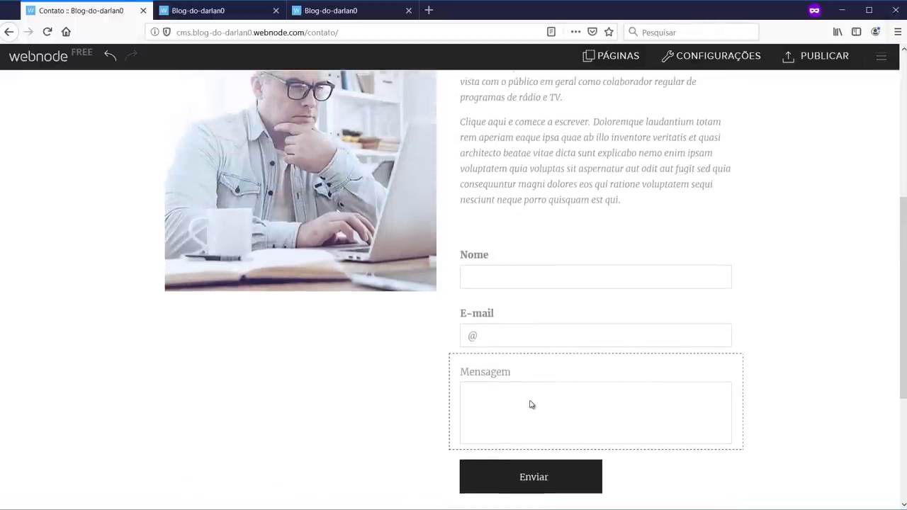
scroll(545, 401, down, 4)
scroll(559, 376, down, 2)
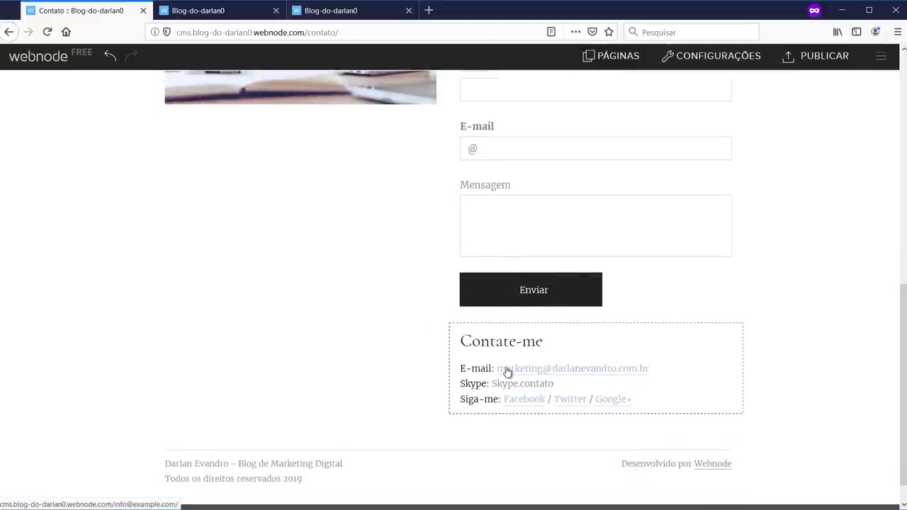
scroll(139, 244, up, 15)
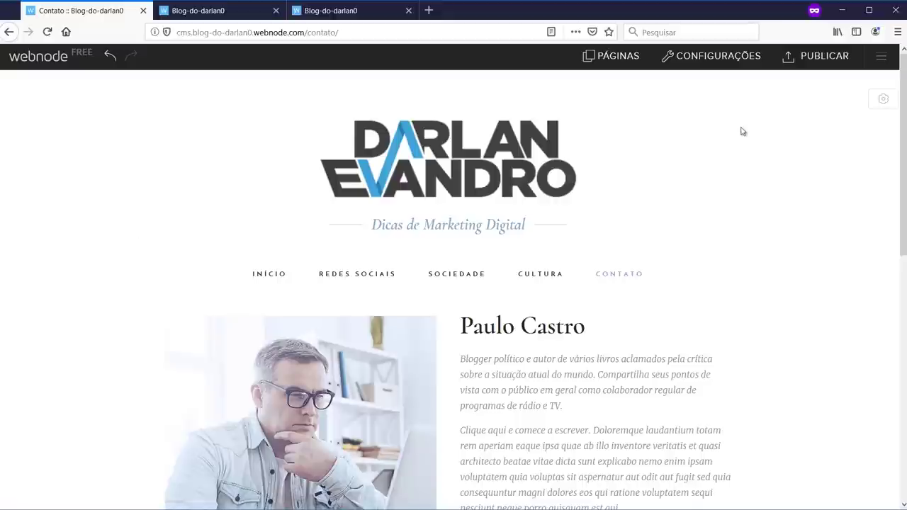
Step: Open the site settings and the Premium services pricing page, and compare the four plans and their features
click(707, 57)
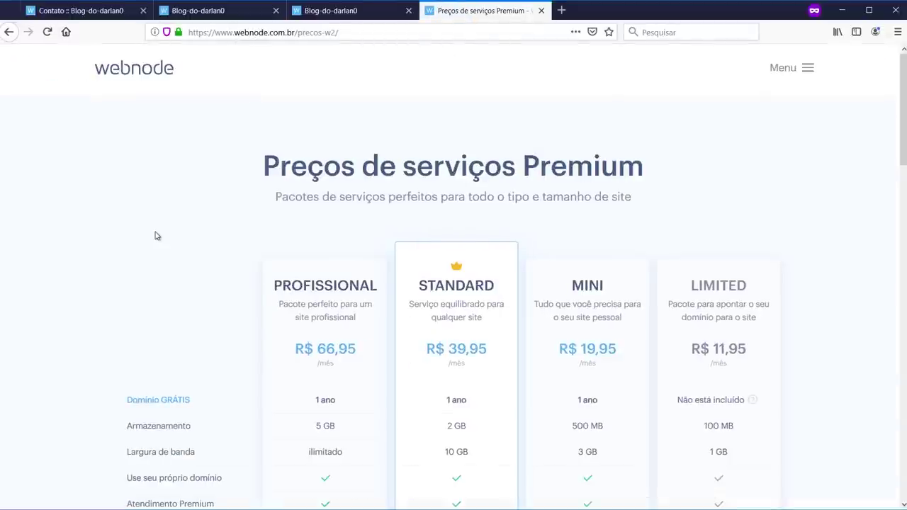
scroll(202, 222, down, 3)
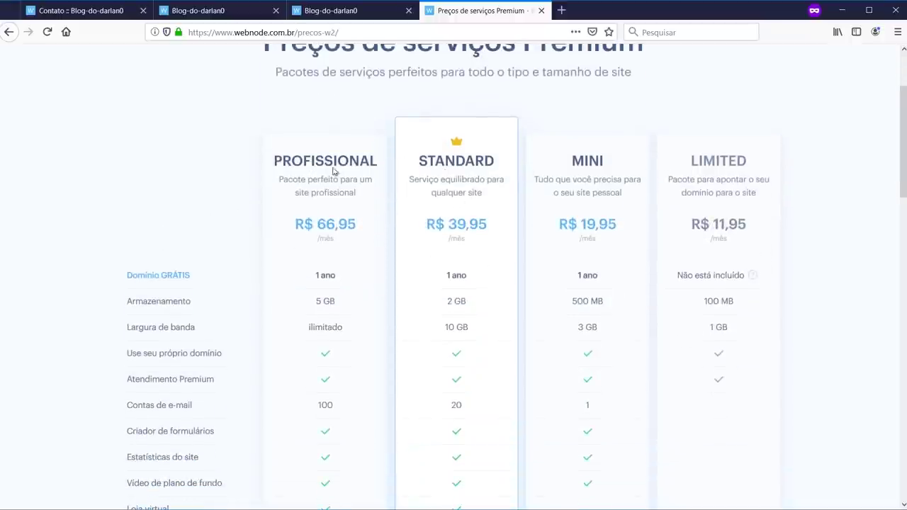
scroll(814, 163, down, 2)
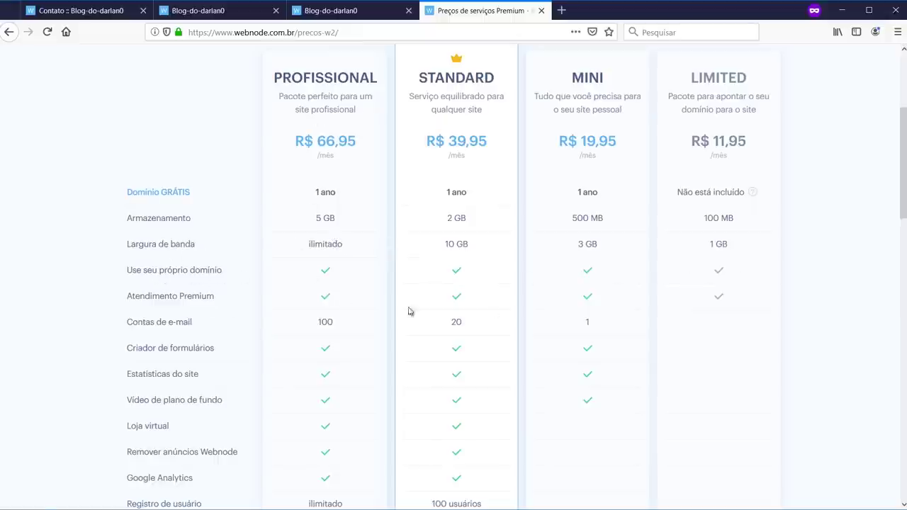
Step: Look at the published blog's home page and return to the Premium plan comparison to read its remaining features
mouse_move(213, 300)
click(330, 10)
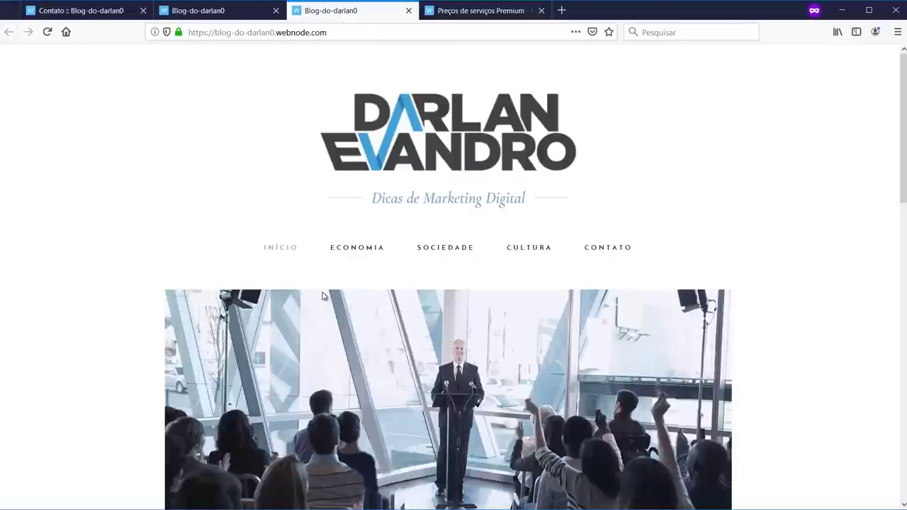
scroll(302, 269, down, 3)
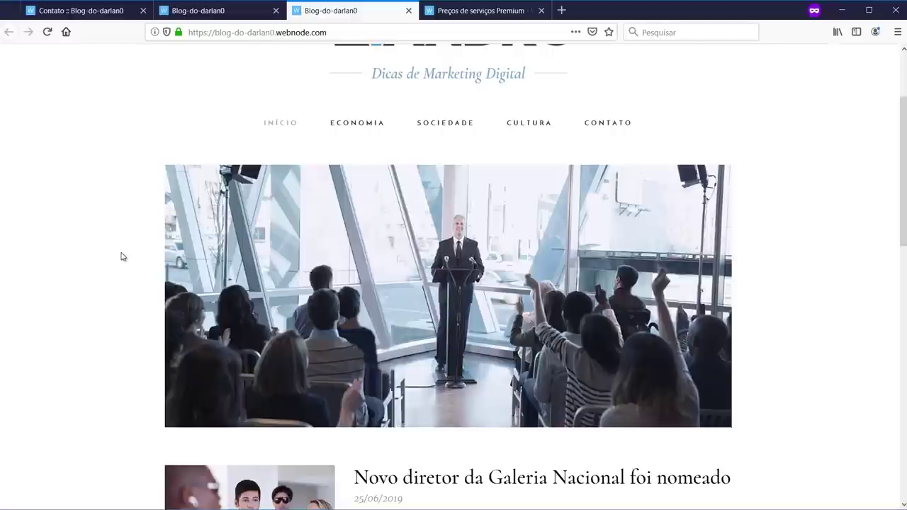
click(454, 11)
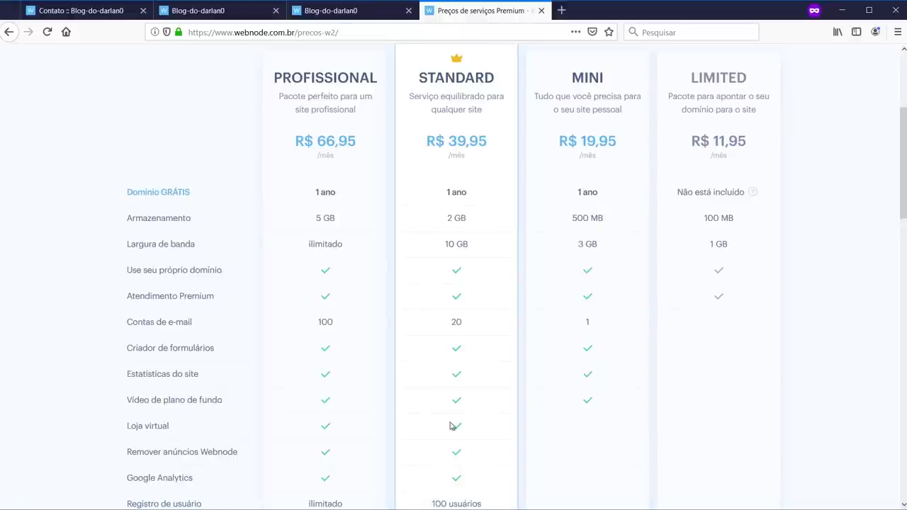
scroll(451, 427, down, 2)
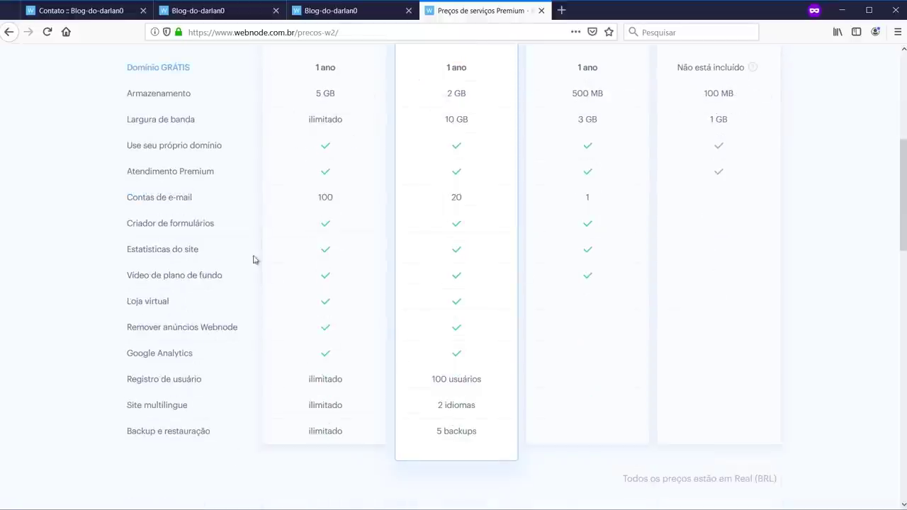
Step: Examine the Webnode credit and advertising bar at the foot of the published blog
click(350, 11)
scroll(219, 276, down, 10)
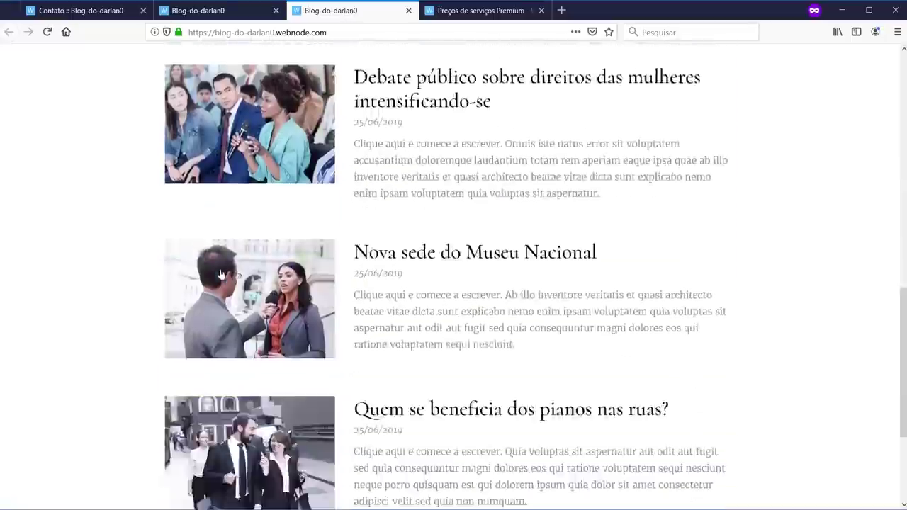
drag(741, 435, 622, 434)
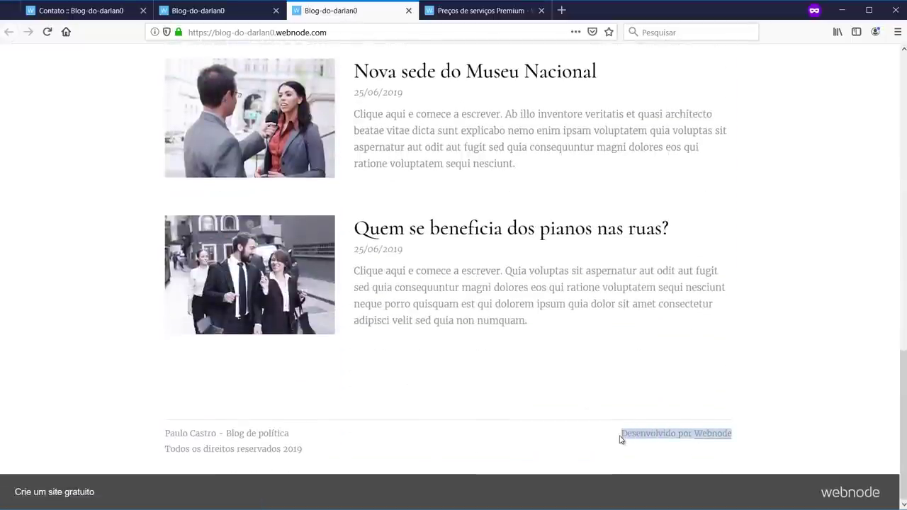
click(789, 446)
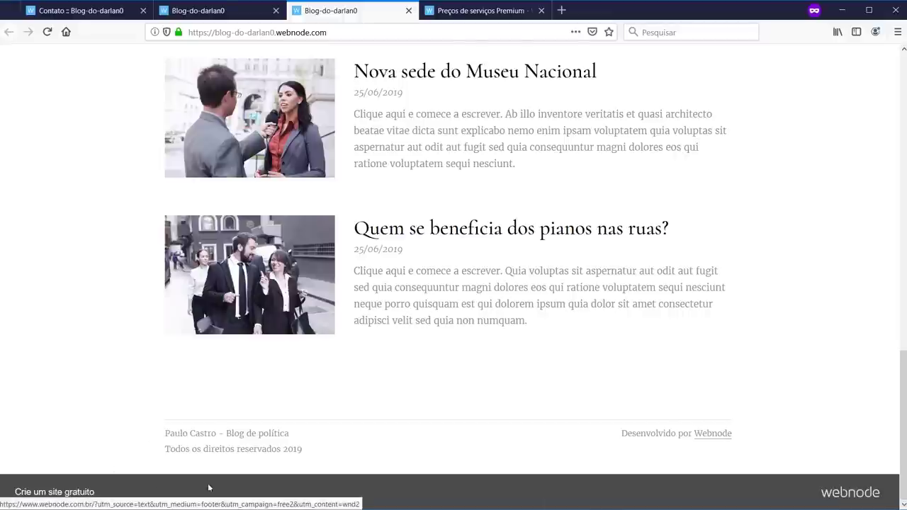
scroll(91, 482, up, 2)
scroll(92, 482, down, 3)
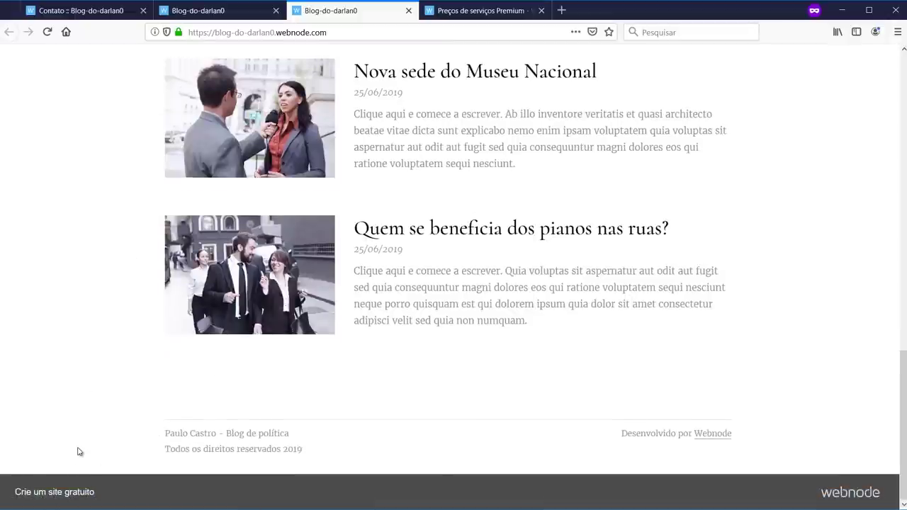
scroll(78, 449, up, 3)
Step: Return to the Premium pricing page and compare the plans down to the backup and restore row
click(479, 11)
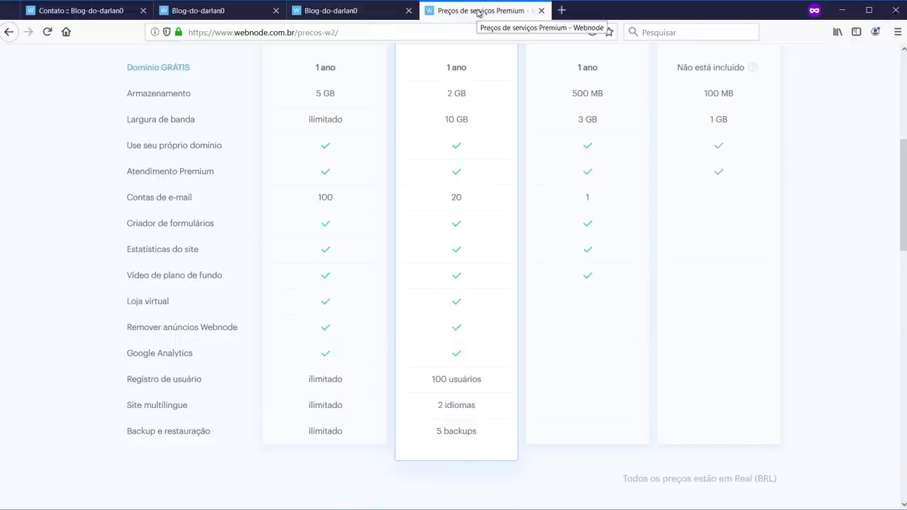
scroll(465, 95, up, 3)
scroll(468, 113, down, 3)
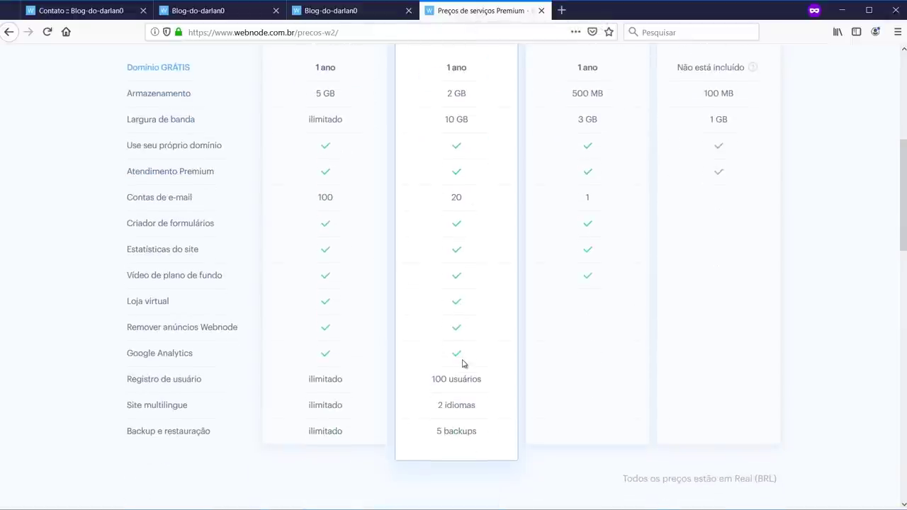
scroll(453, 312, down, 1)
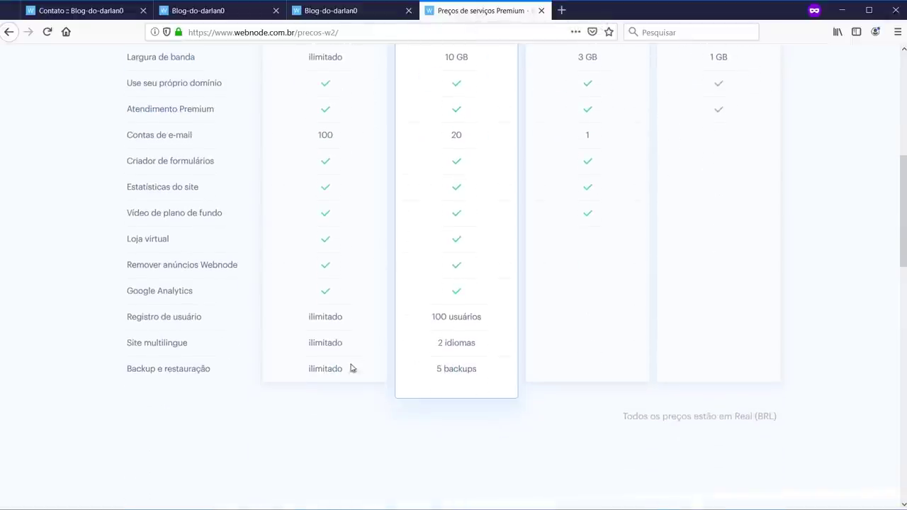
scroll(476, 317, up, 2)
Step: Return to the site settings and check the account's storage and monthly traffic allowances
key(ctrl+Tab)
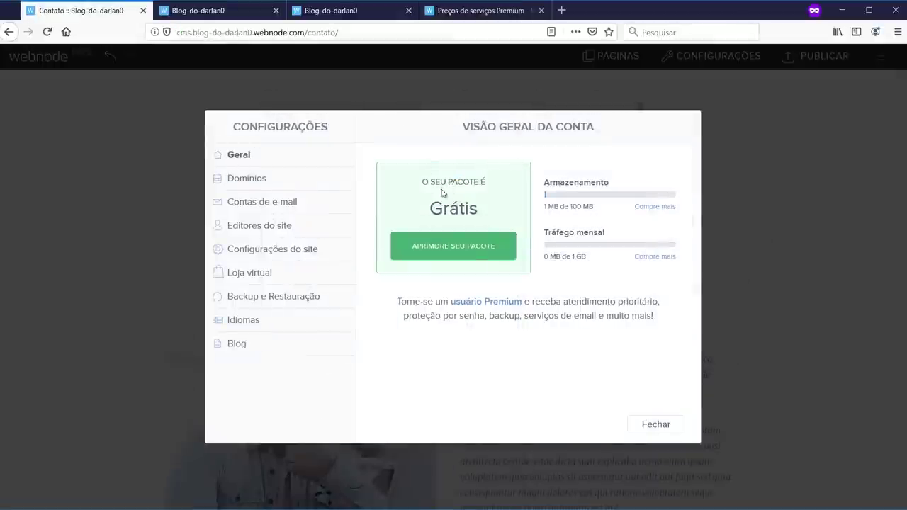
drag(553, 210, 598, 214)
click(598, 214)
drag(547, 256, 607, 279)
click(598, 262)
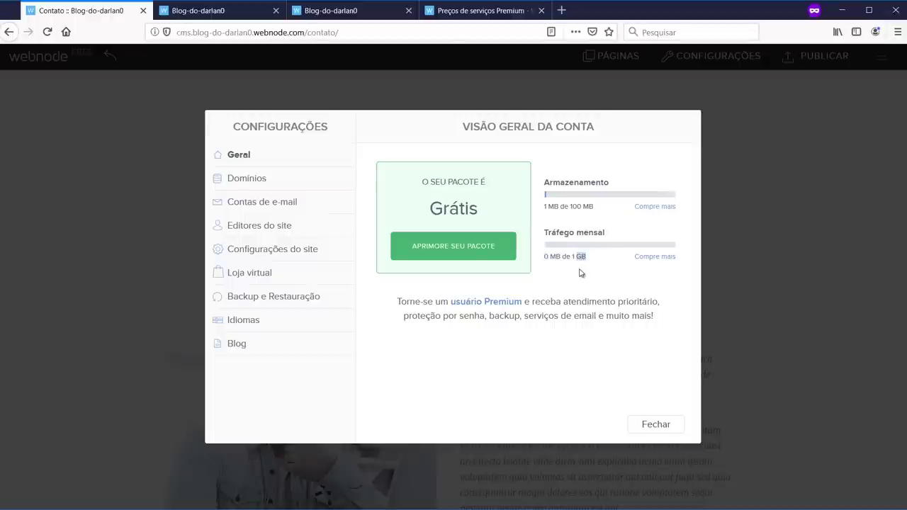
Step: Open the domain settings, choose to register a new domain, and check domain coverage in the Premium plans
click(254, 186)
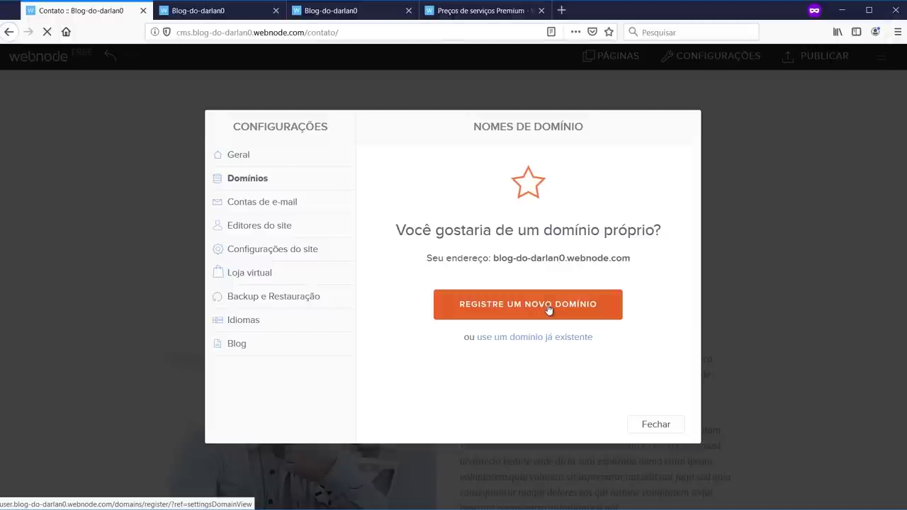
click(548, 310)
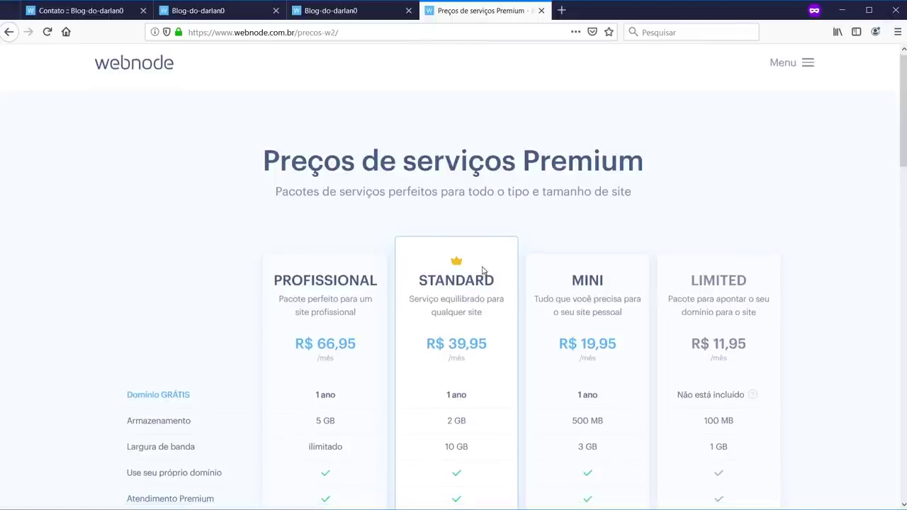
scroll(482, 270, down, 3)
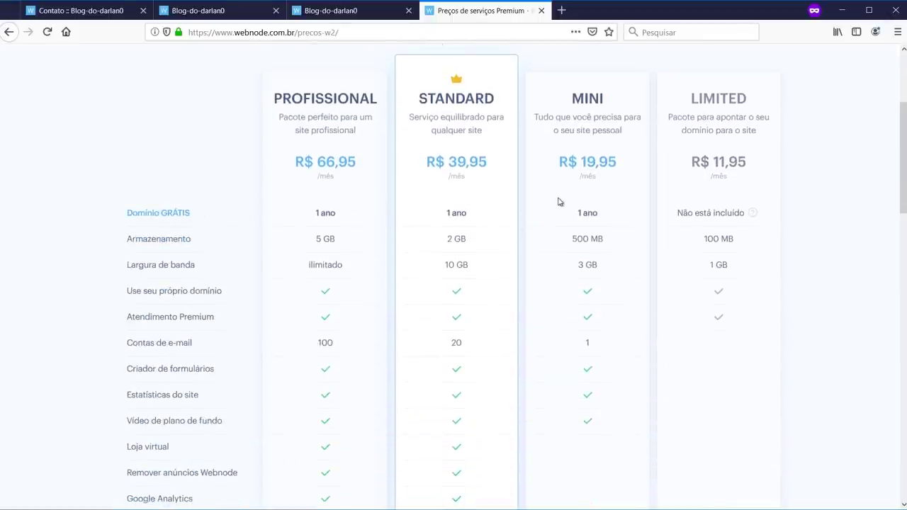
Step: Open the e-mail accounts settings and check the number of e-mail accounts offered by the Premium plans
click(78, 11)
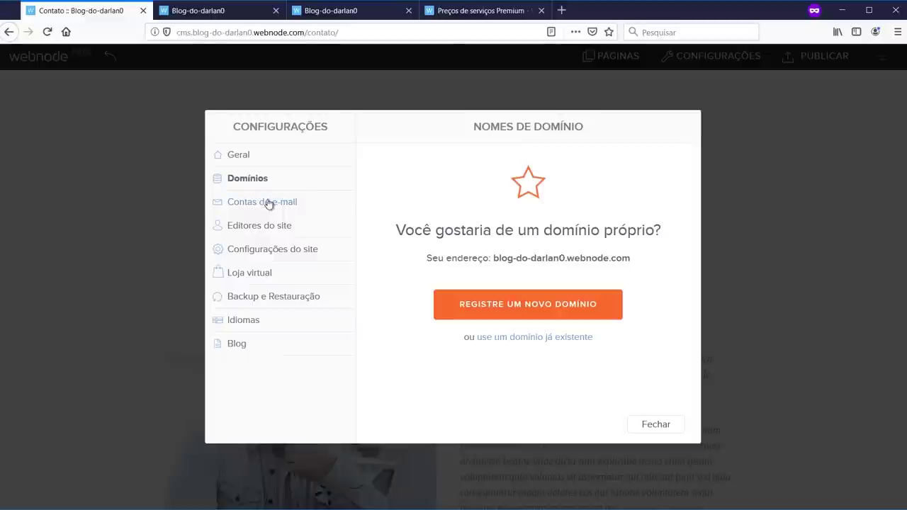
click(264, 203)
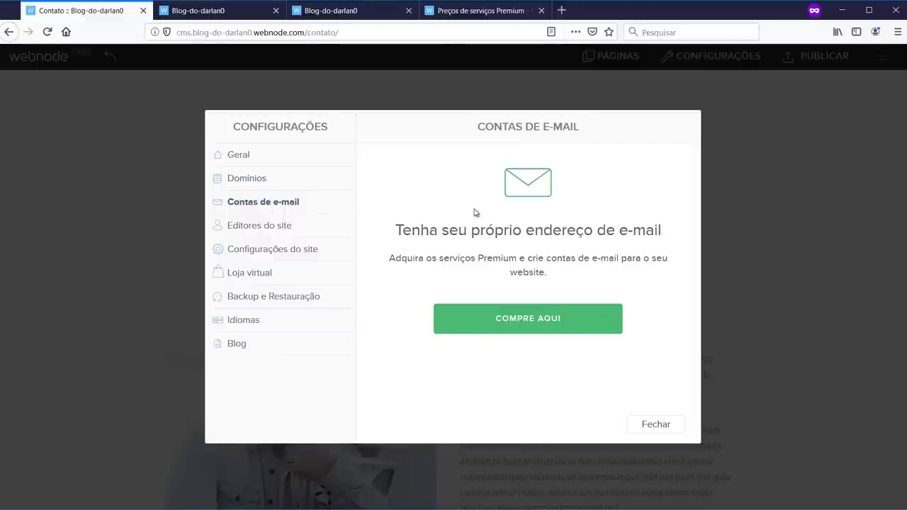
click(454, 12)
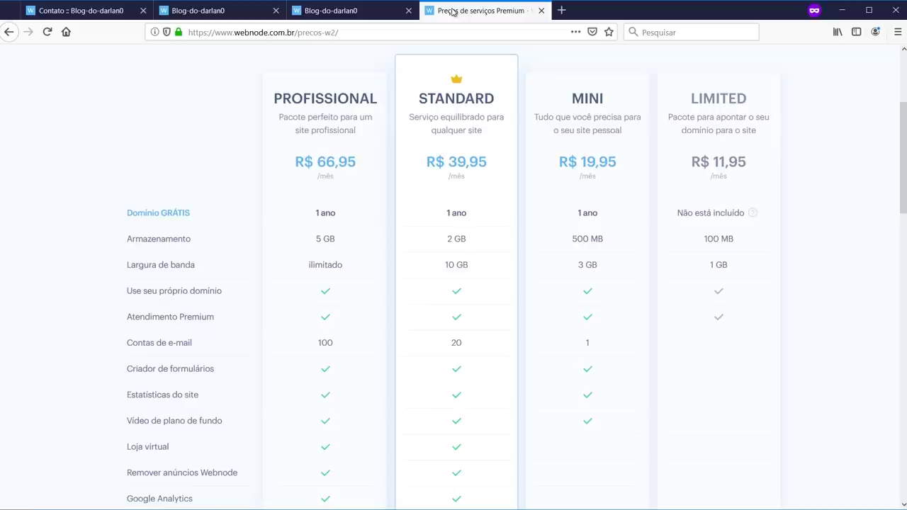
Step: Return to the site settings and review the site editors section with its option to create a user
click(100, 11)
click(257, 233)
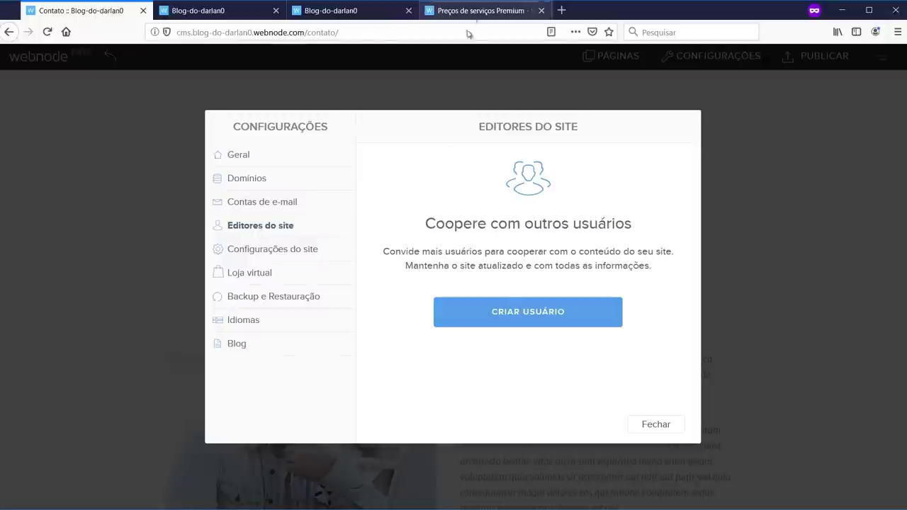
click(536, 322)
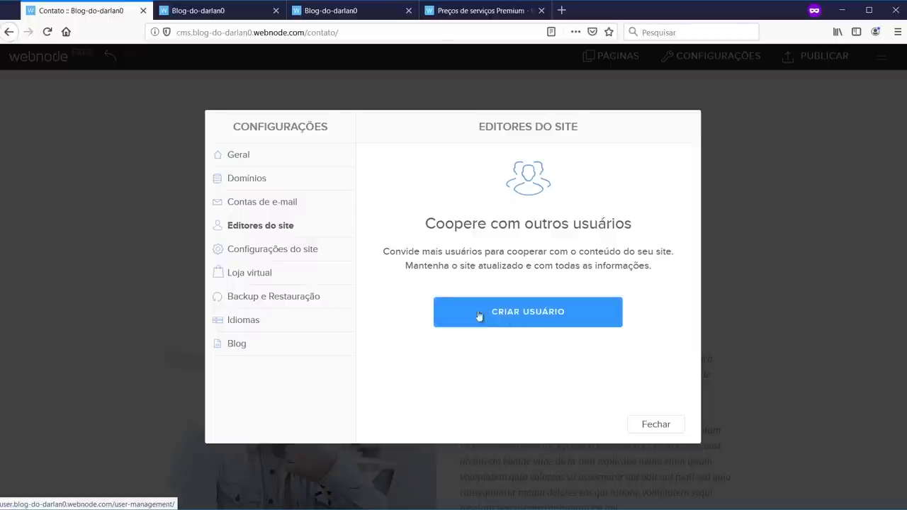
Step: Review the general site configuration options, including the HTML code fields for the site's header and footer
click(290, 253)
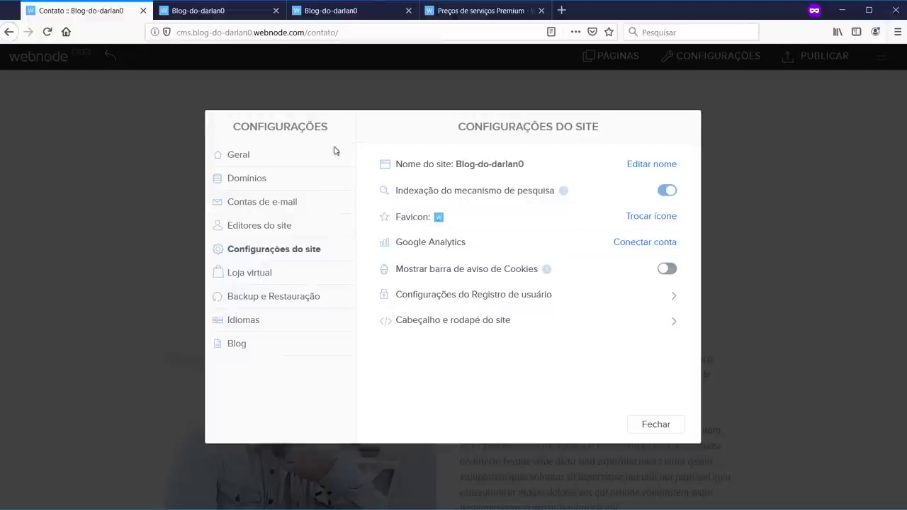
click(483, 328)
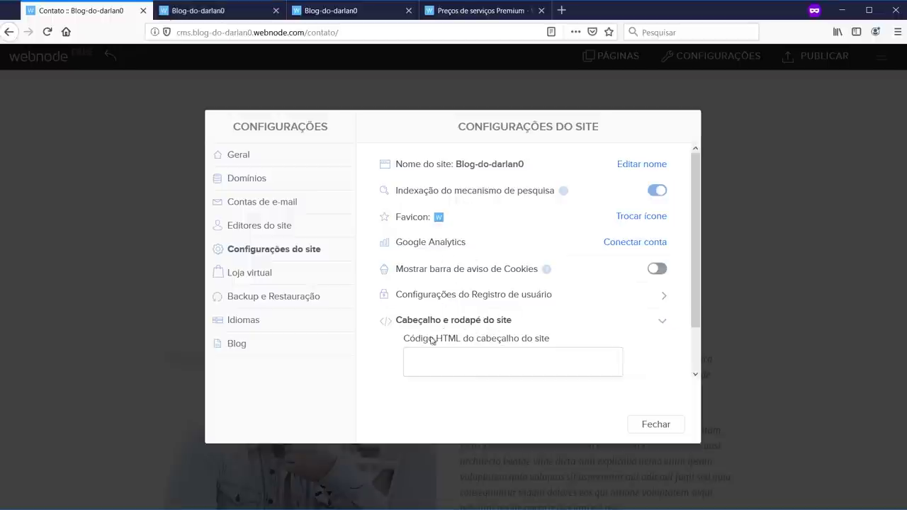
scroll(455, 350, down, 1)
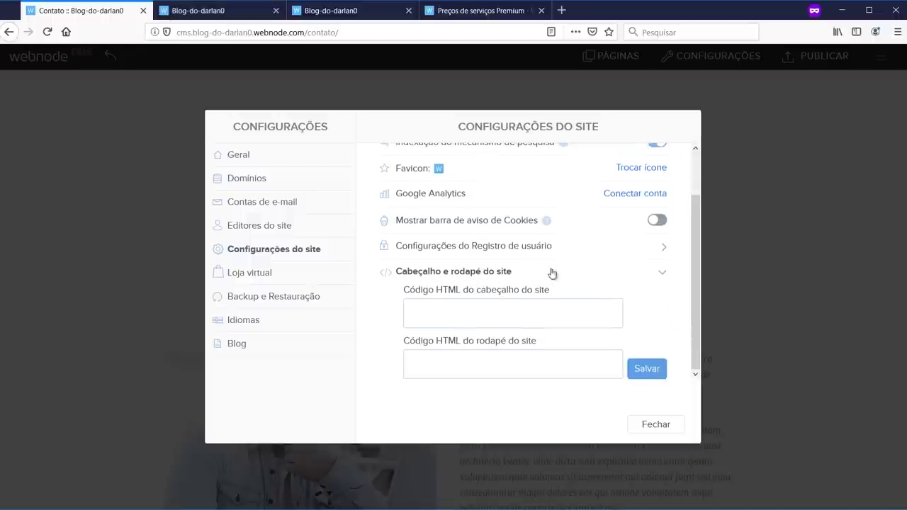
click(495, 273)
Step: Open the online store settings, check the store feature in the Premium plans, and return to the settings
click(262, 274)
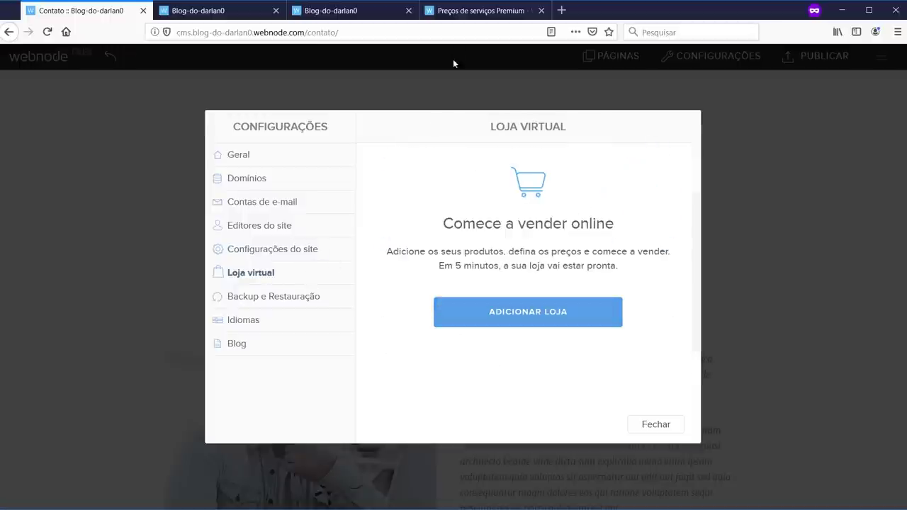
click(460, 11)
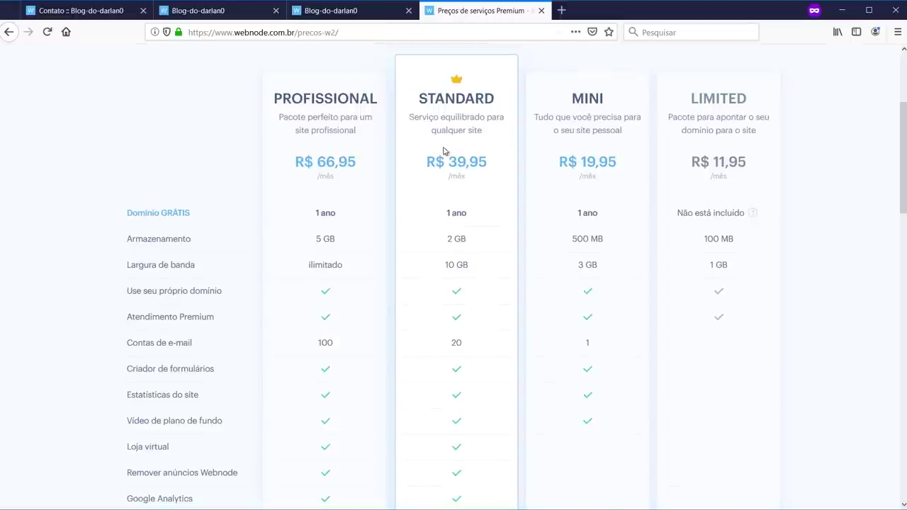
scroll(446, 156, down, 1)
scroll(470, 122, up, 2)
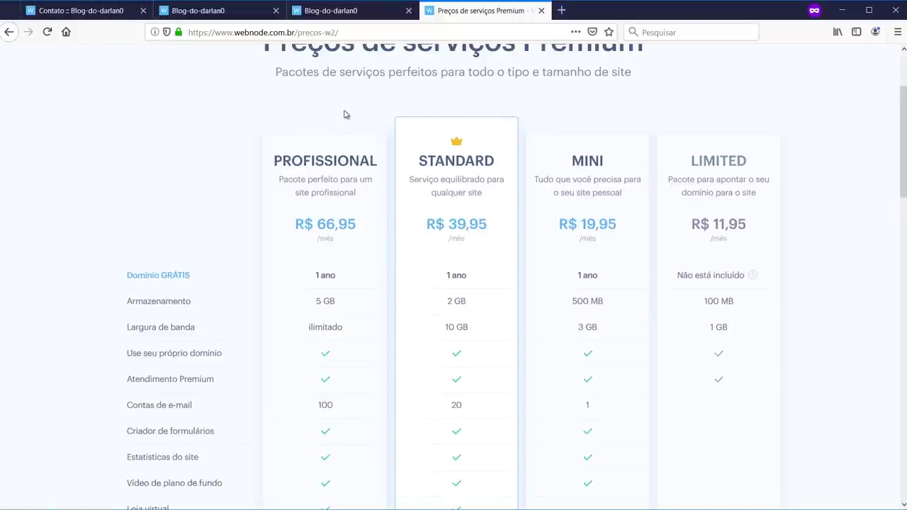
click(106, 14)
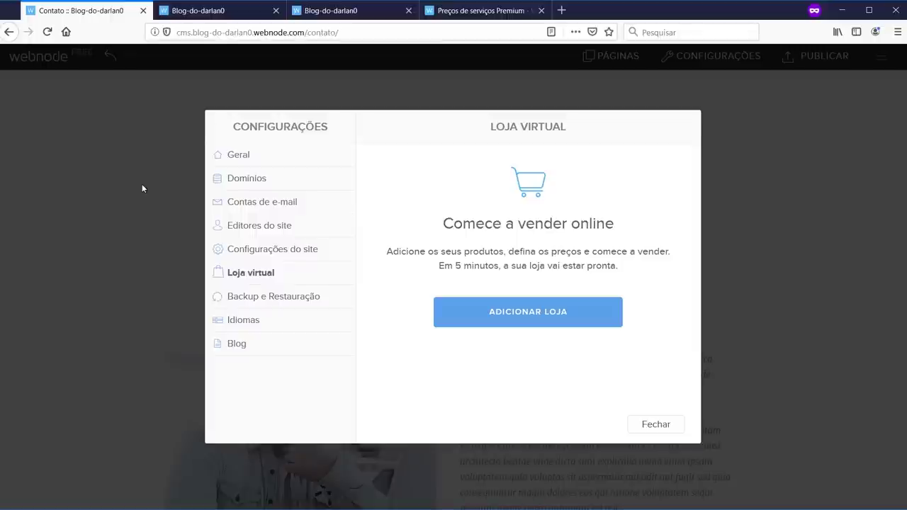
Step: Review the backup and restore settings and try to add a new site language, cancelling the Premium purchase offer
click(273, 299)
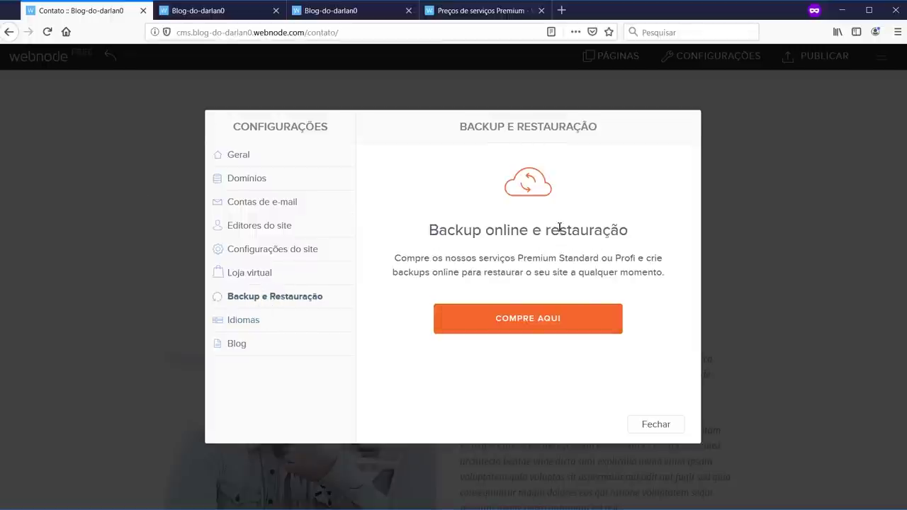
click(284, 321)
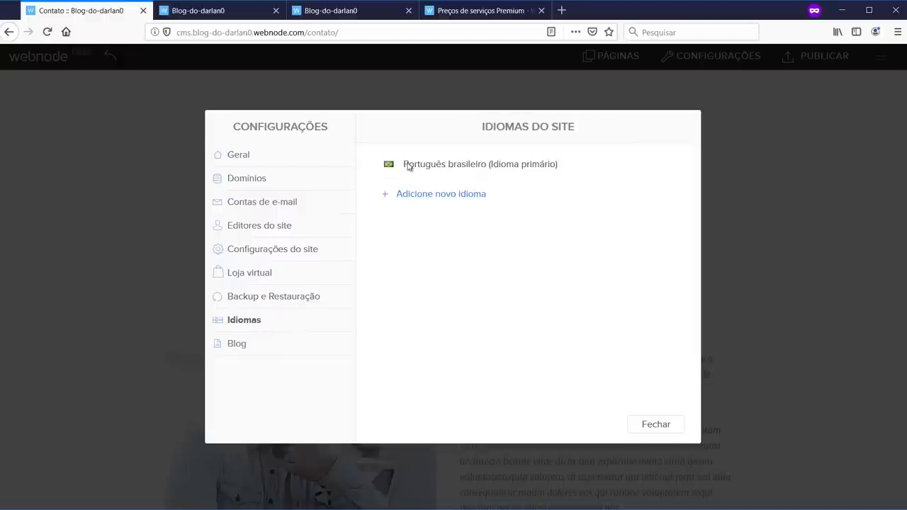
drag(406, 169, 554, 169)
click(570, 166)
click(445, 197)
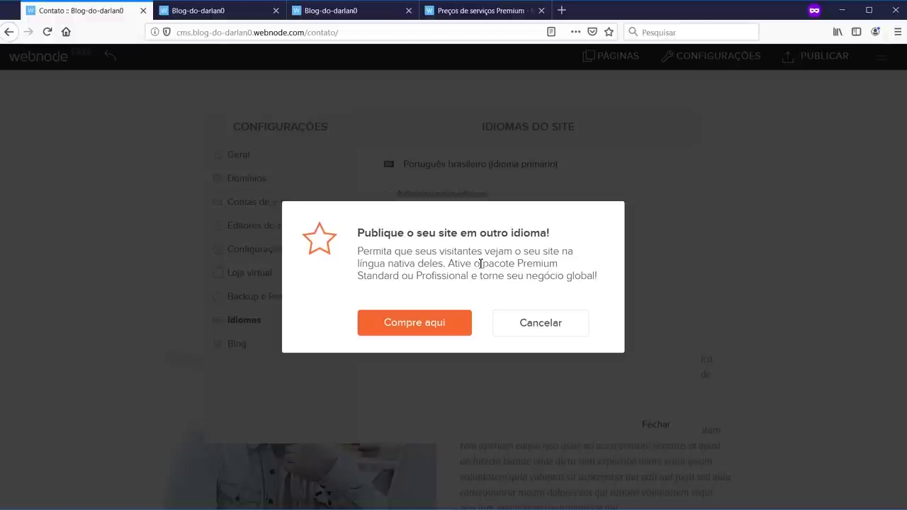
click(528, 321)
Step: Open the blog post settings and examine the header and footer HTML code fields
click(241, 345)
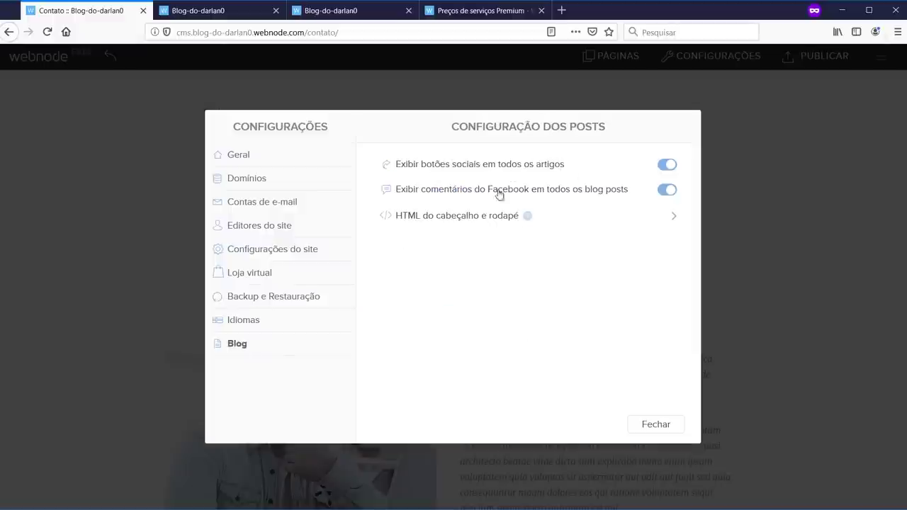
click(457, 219)
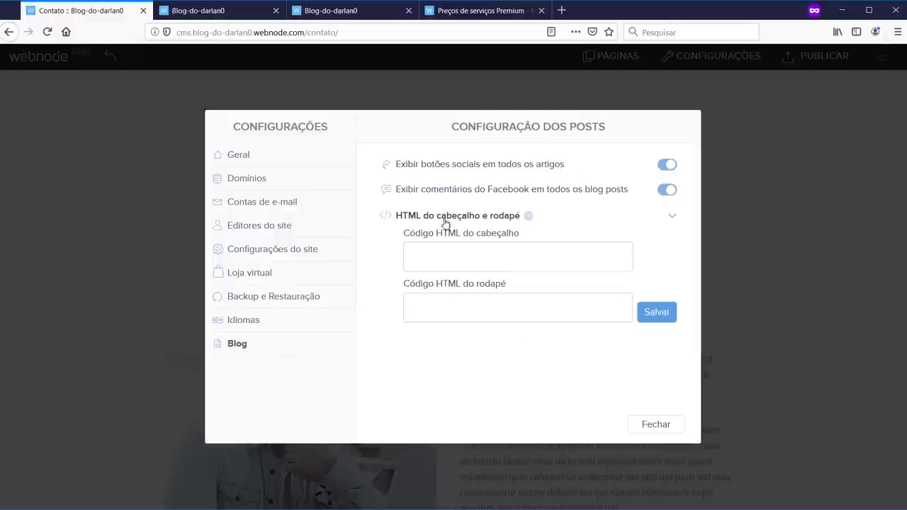
click(441, 218)
click(448, 217)
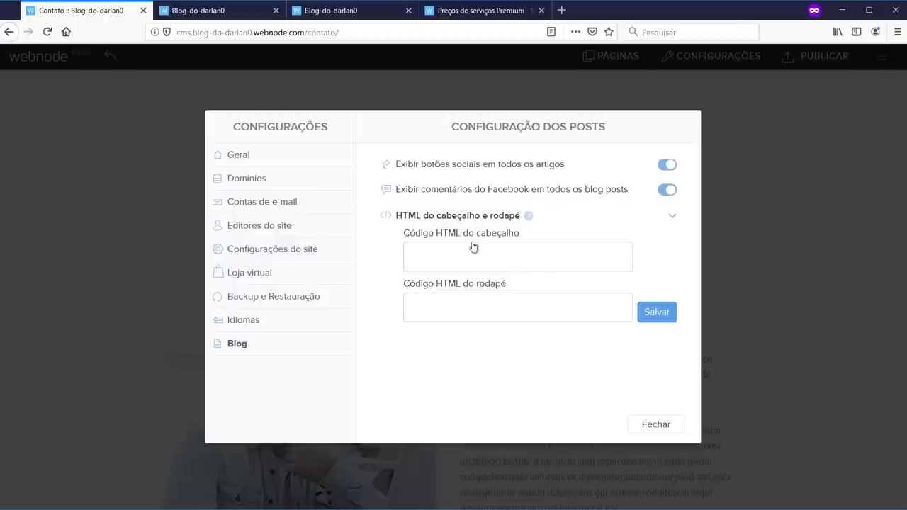
click(471, 221)
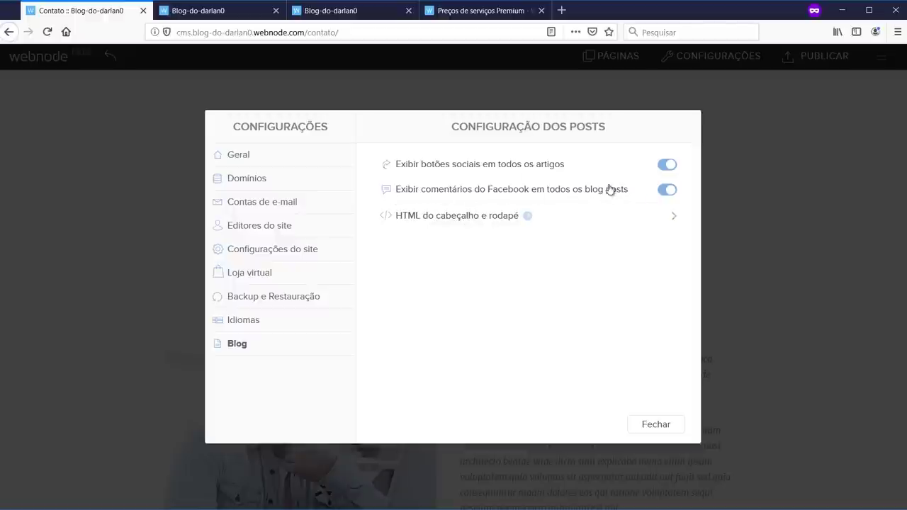
Step: Switch the Facebook comments and the social buttons for blog posts off and back on
click(667, 190)
click(667, 190)
click(486, 168)
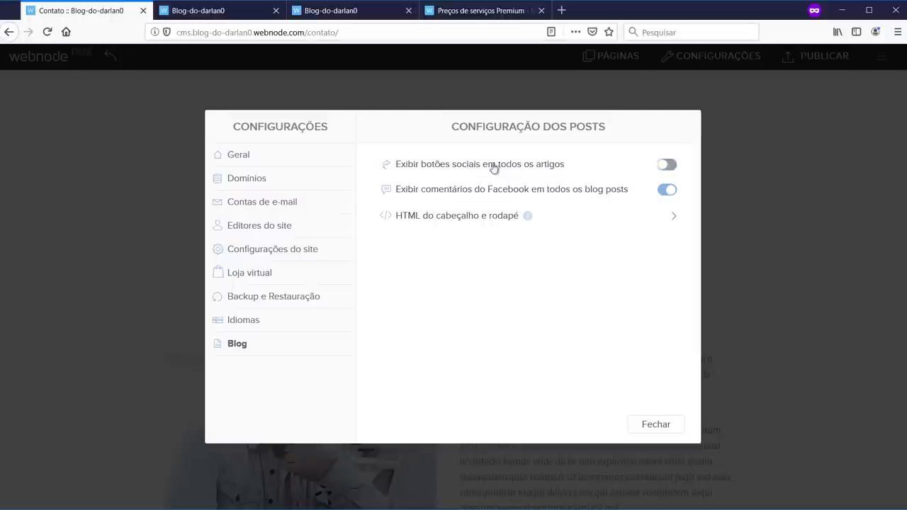
click(502, 167)
click(668, 166)
click(669, 169)
click(666, 166)
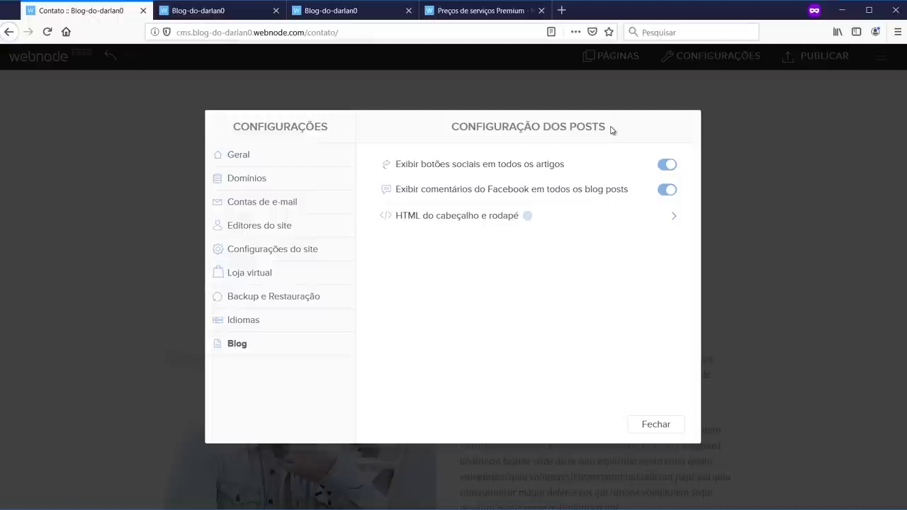
click(665, 165)
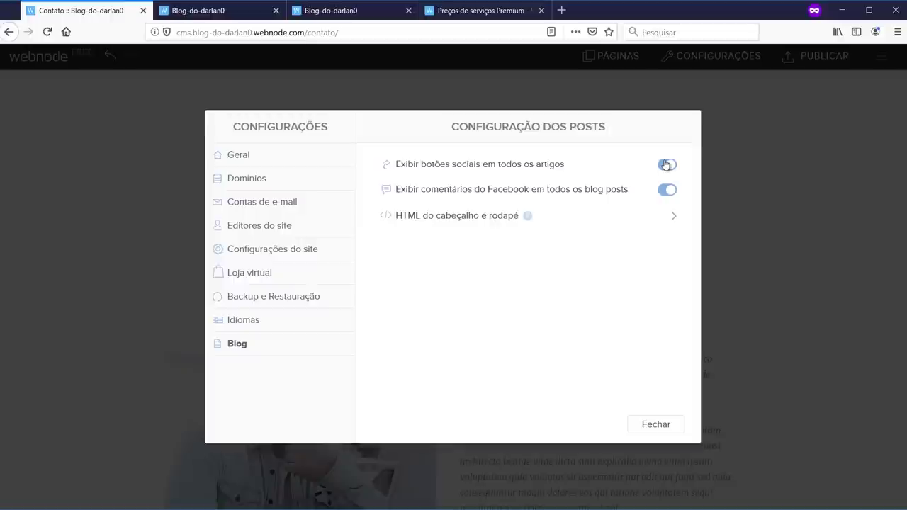